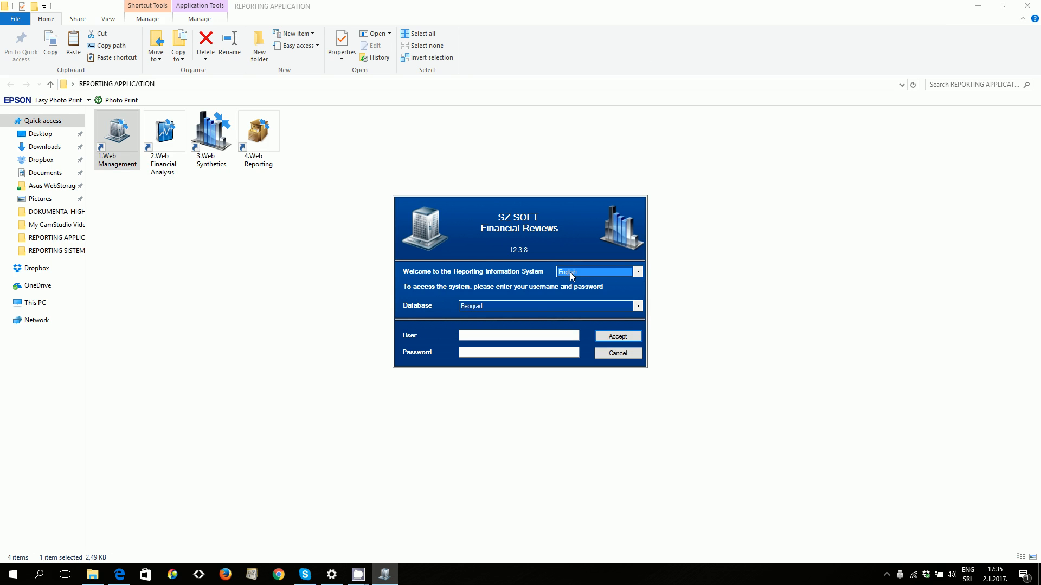
Step: Sign in to the Beograd database in English by entering the user name and password
{"action": "left_click", "coordinate": [523, 335]}
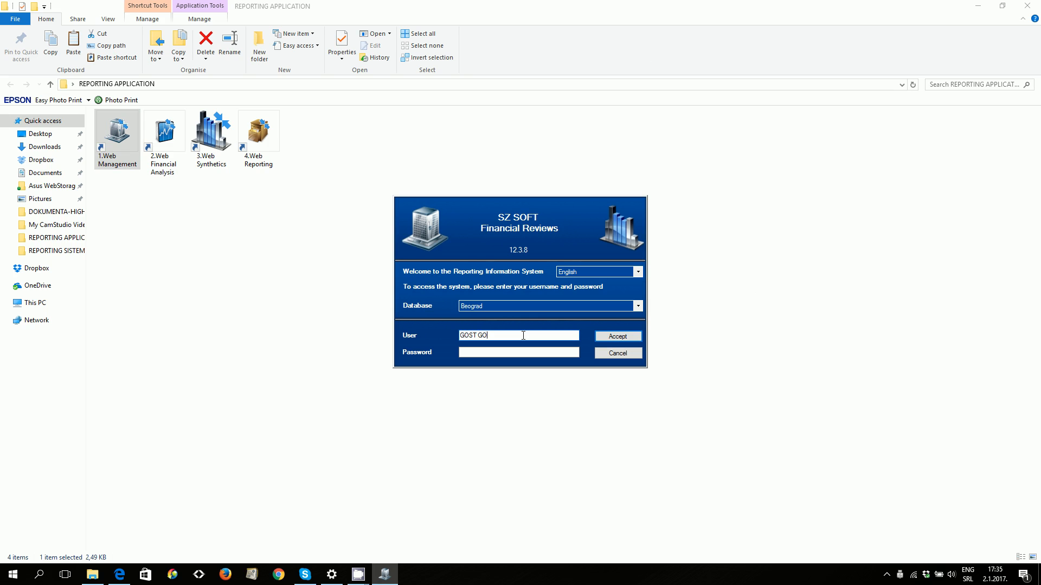
{"action": "left_click", "coordinate": [605, 338]}
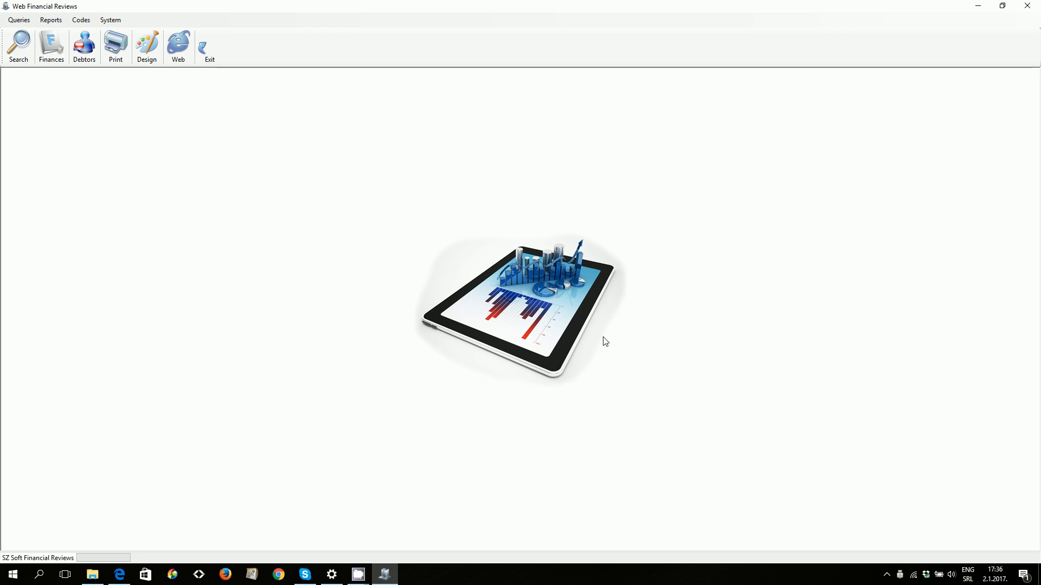
Step: Generate the review of debits and billing per month for HOU+economy, from January to December 2007
{"action": "left_click", "coordinate": [56, 26]}
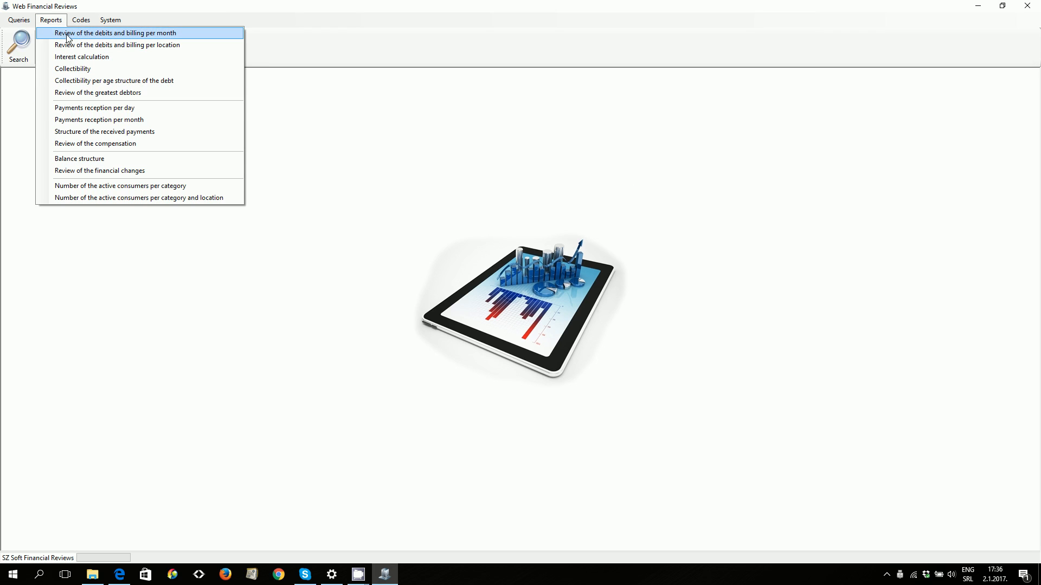
{"action": "left_click", "coordinate": [110, 34]}
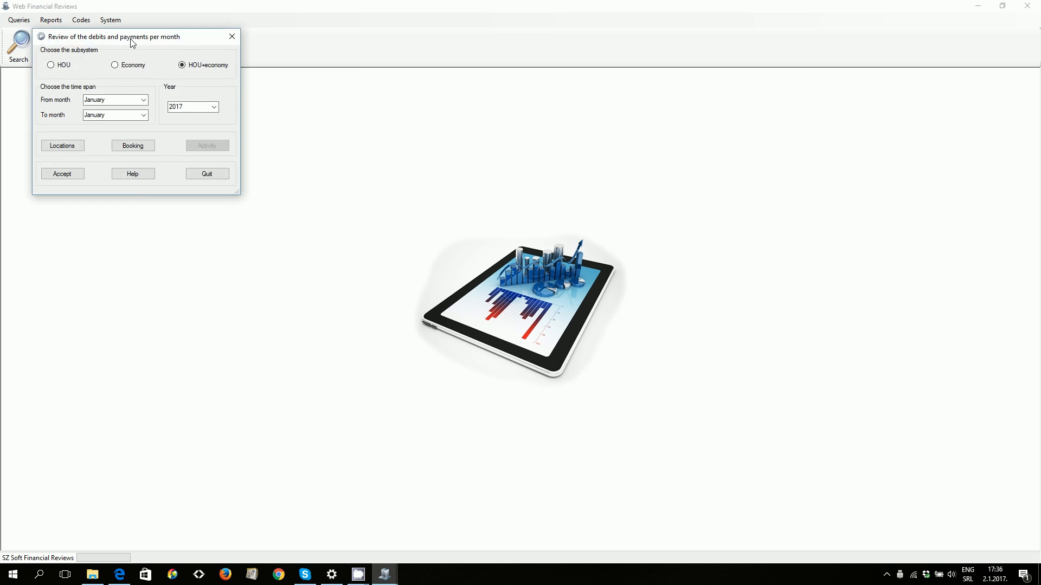
{"action": "left_click_drag", "start_coordinate": [132, 40], "coordinate": [415, 92]}
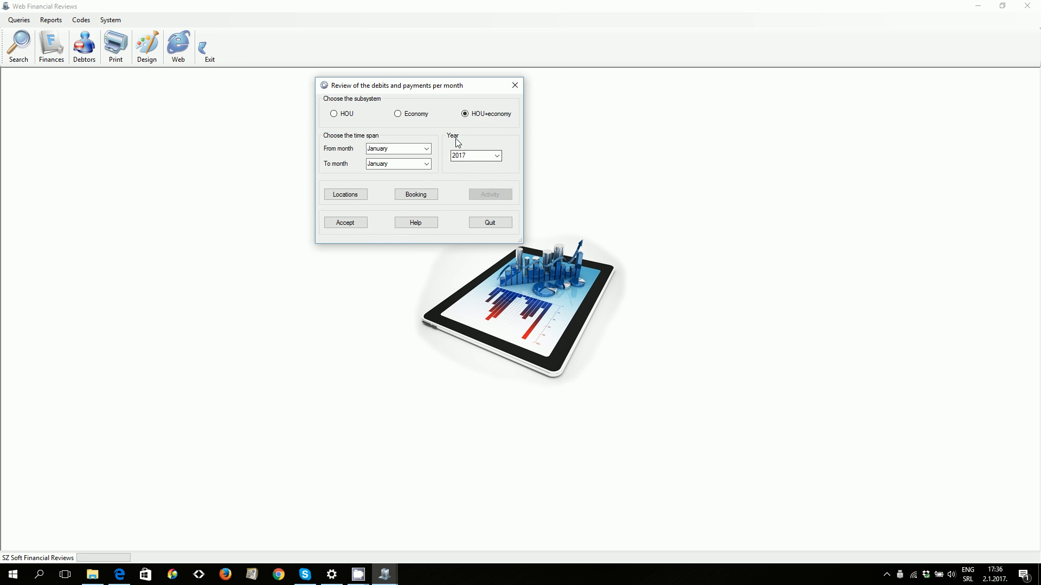
{"action": "left_click", "coordinate": [497, 155]}
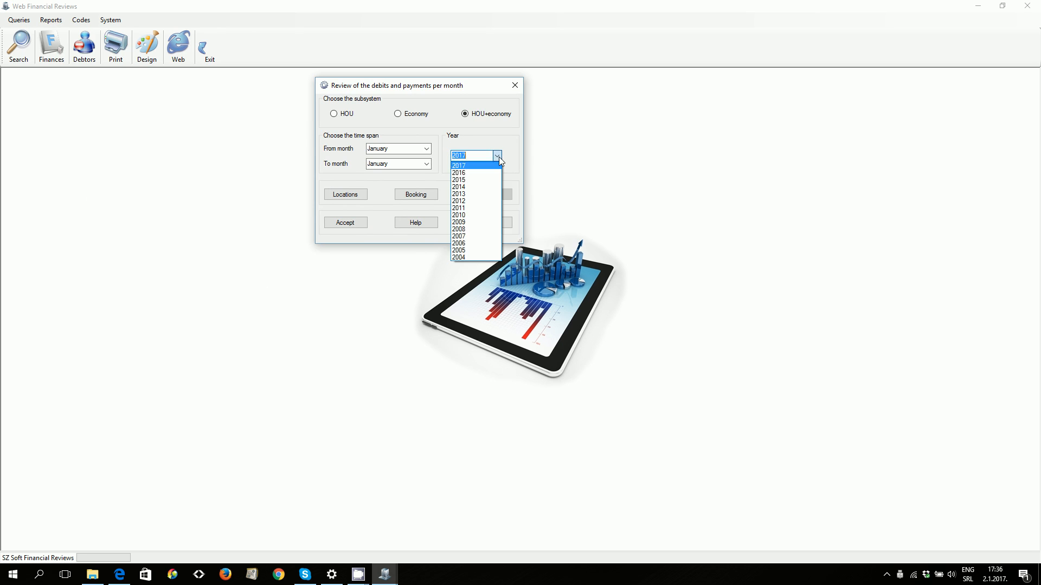
{"action": "left_click", "coordinate": [470, 237]}
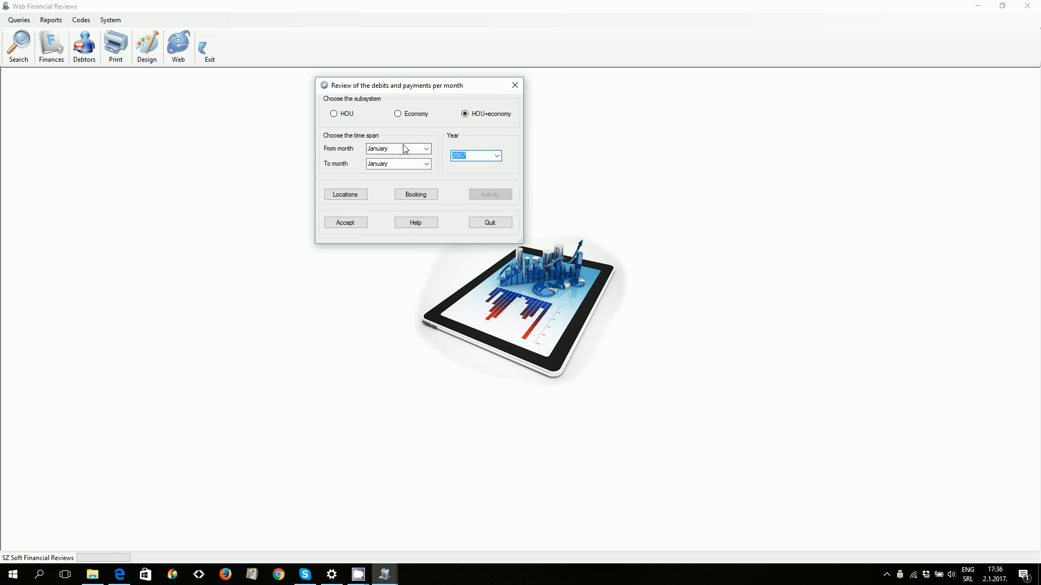
{"action": "left_click", "coordinate": [427, 164]}
{"action": "left_click", "coordinate": [399, 252]}
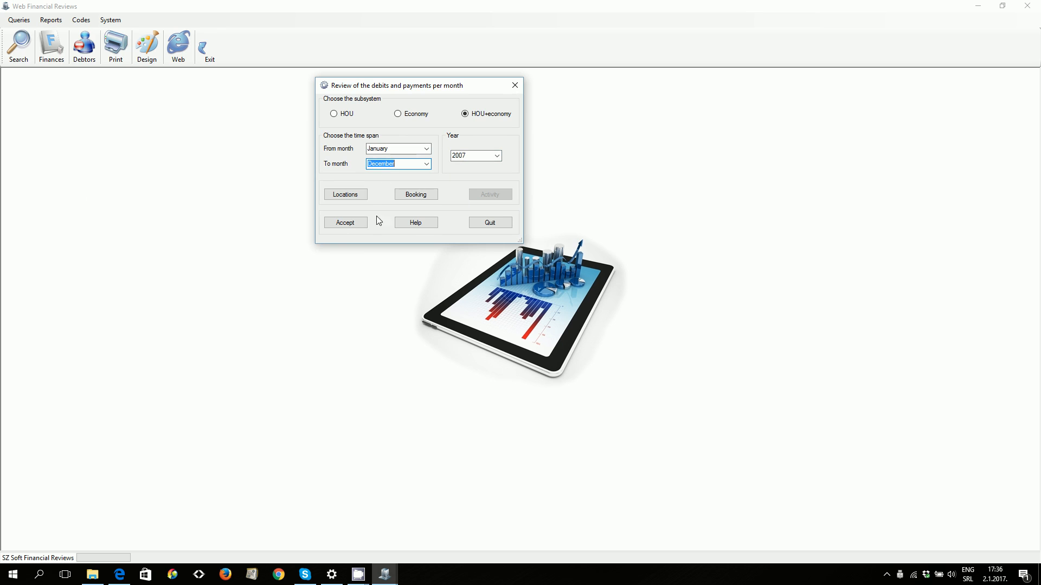
{"action": "left_click", "coordinate": [343, 223]}
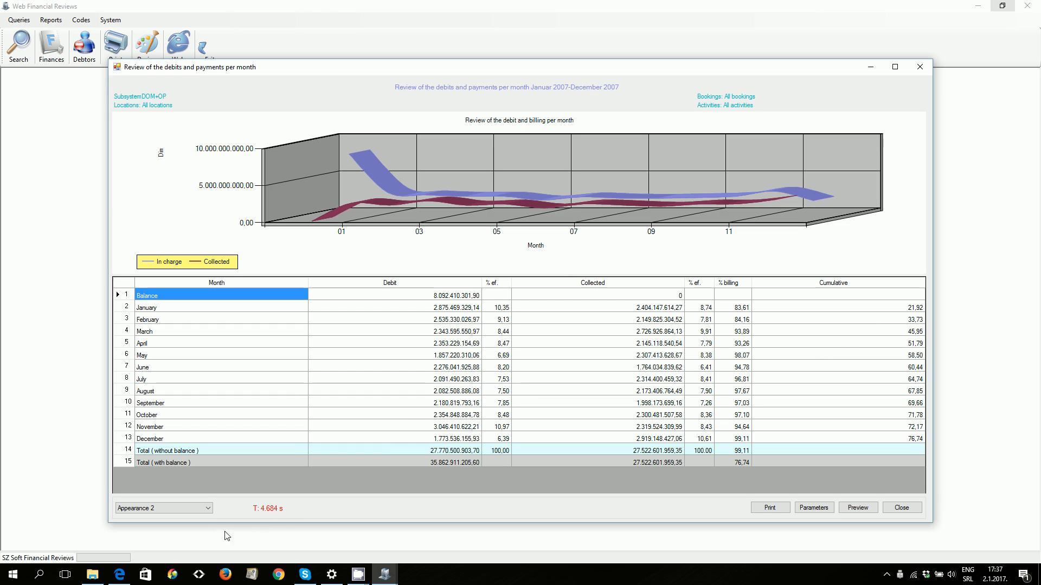
Step: View the monthly report's chart in Appearance 3, 4 and 5, and close the report
{"action": "left_click", "coordinate": [207, 513]}
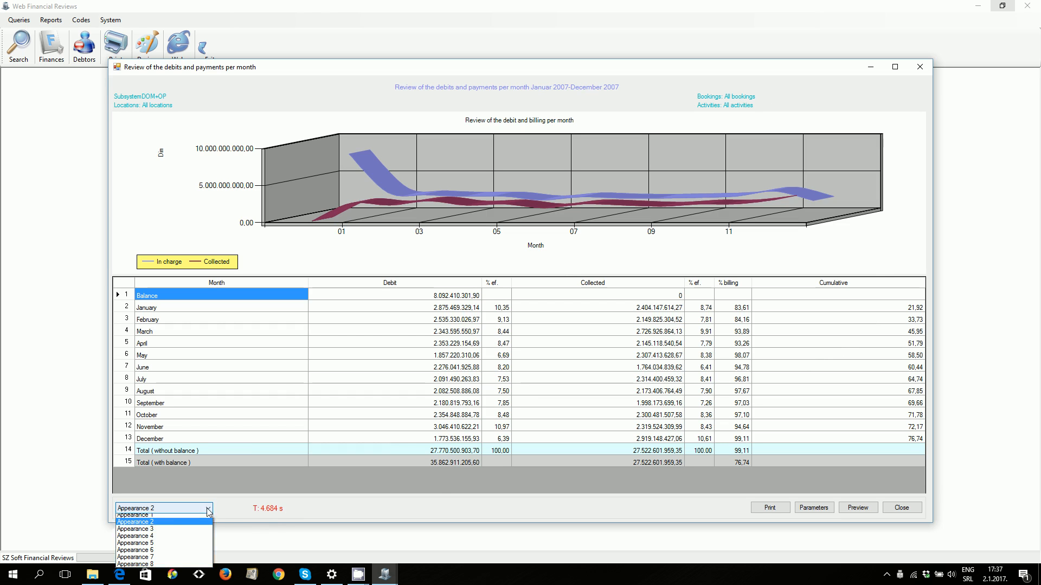
{"action": "left_click", "coordinate": [183, 532]}
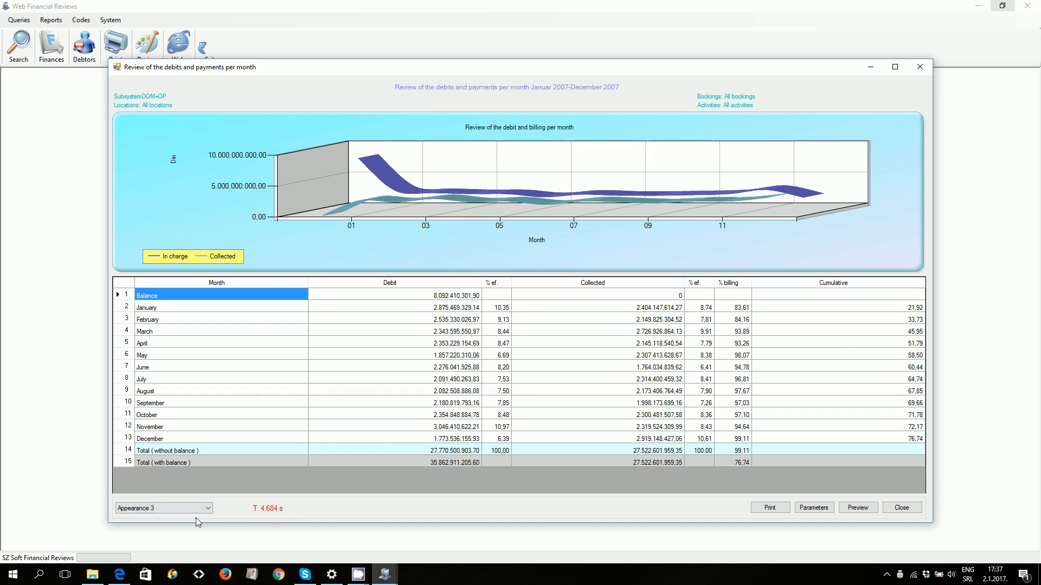
{"action": "left_click", "coordinate": [198, 509]}
{"action": "left_click", "coordinate": [202, 542]}
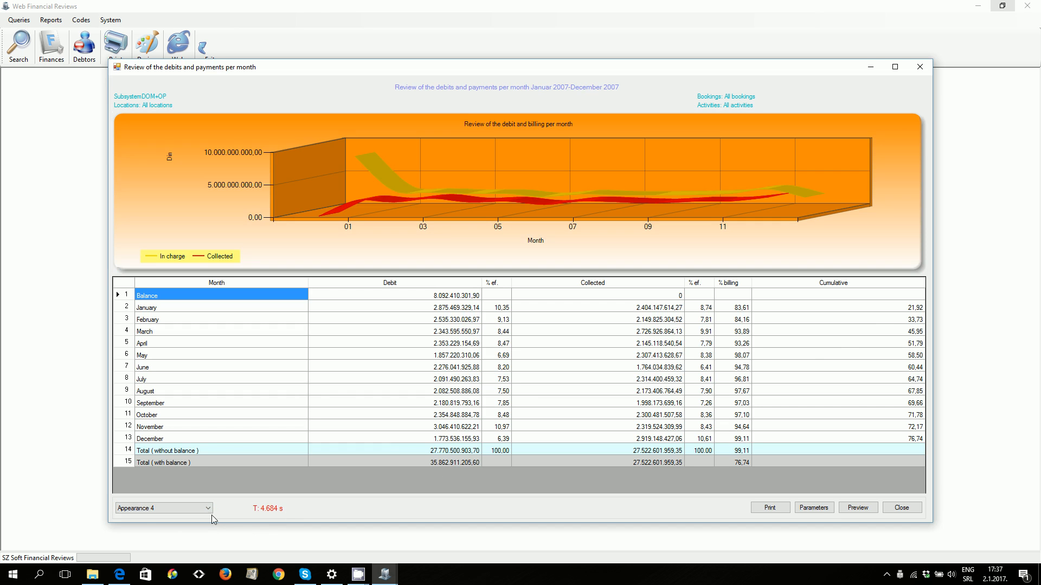
{"action": "left_click", "coordinate": [208, 510]}
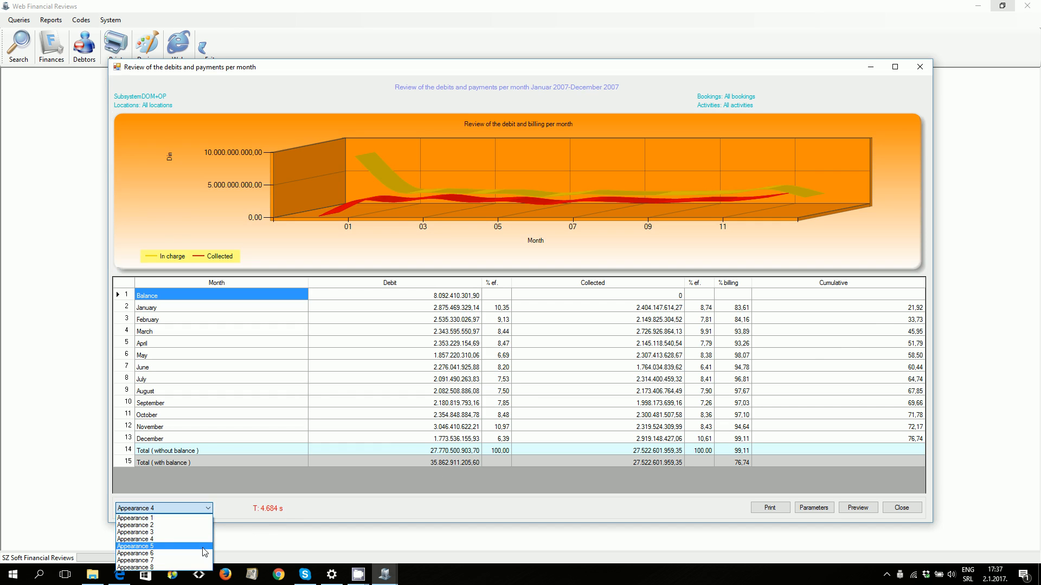
{"action": "left_click", "coordinate": [204, 547]}
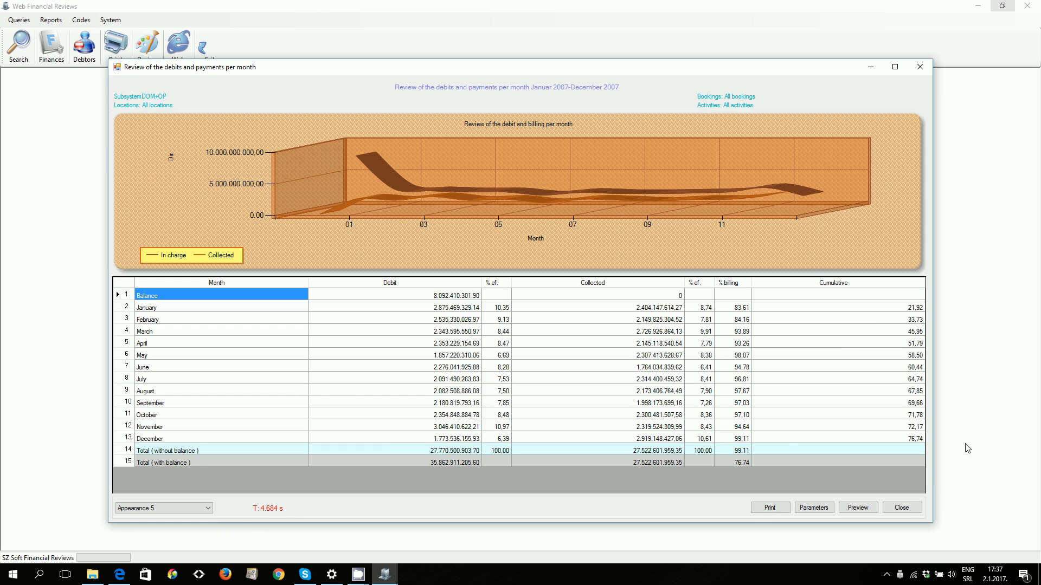
{"action": "left_click", "coordinate": [901, 507]}
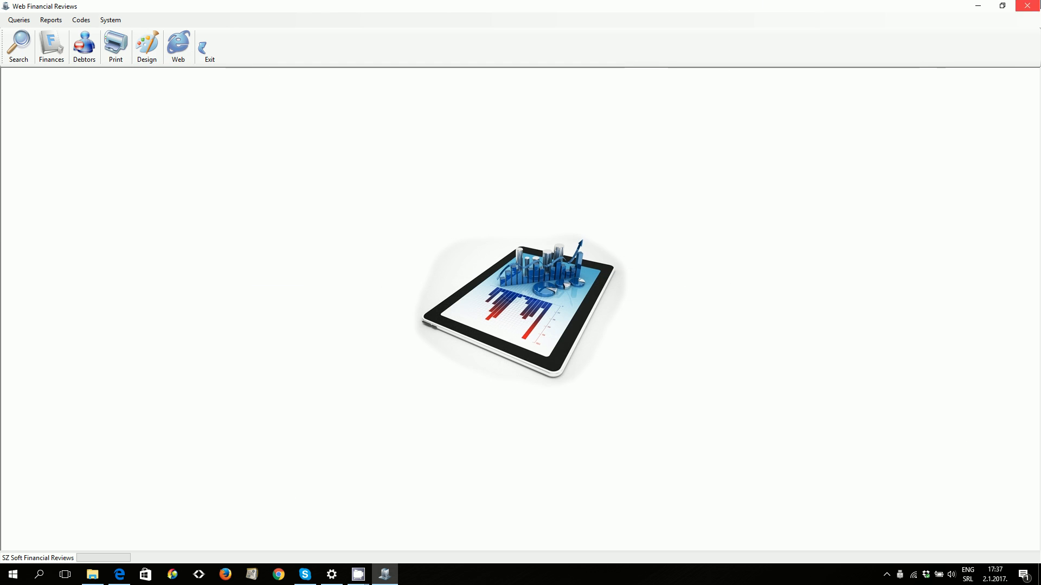
Step: Generate the review of debits and billing per location for HOU+economy, from January to December 2007
{"action": "left_click", "coordinate": [53, 21]}
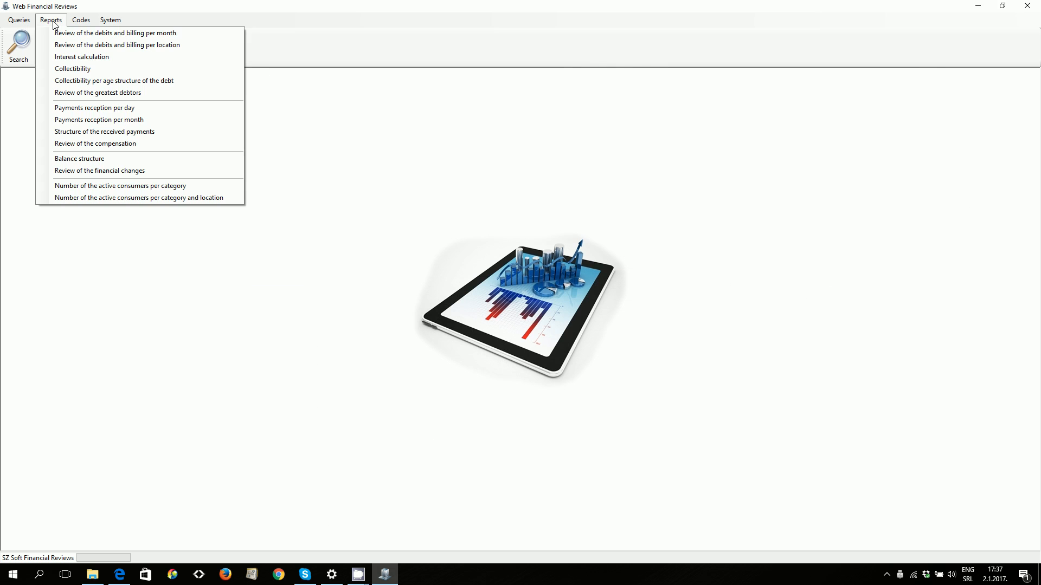
{"action": "left_click", "coordinate": [101, 48]}
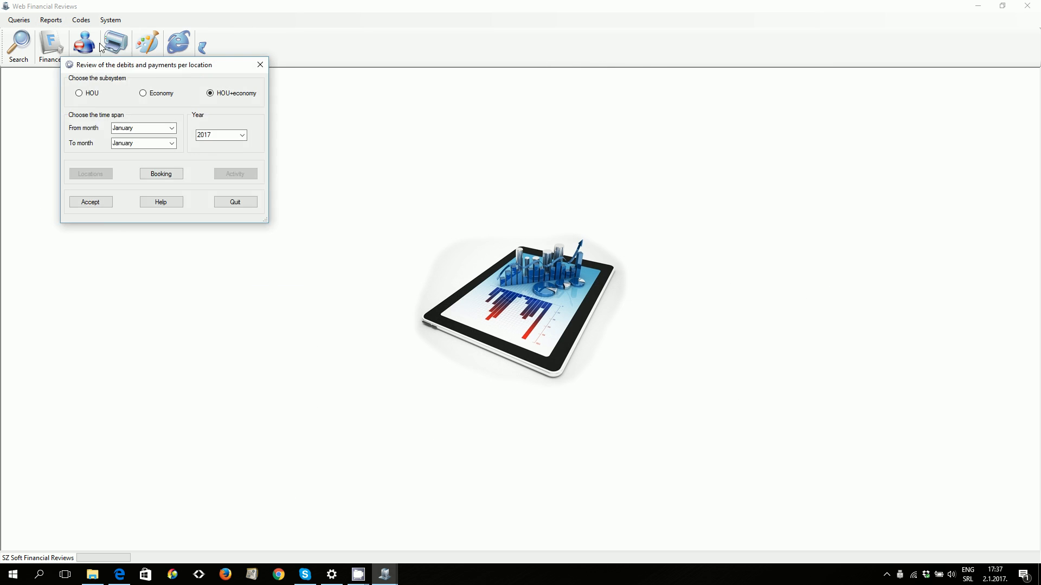
{"action": "left_click_drag", "start_coordinate": [192, 67], "coordinate": [430, 99]}
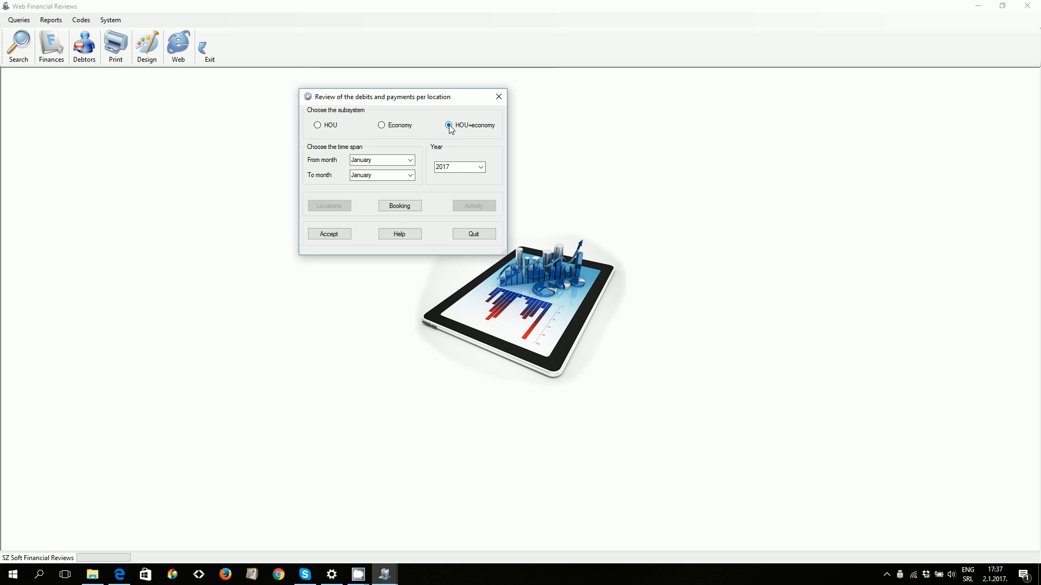
{"action": "left_click", "coordinate": [411, 175]}
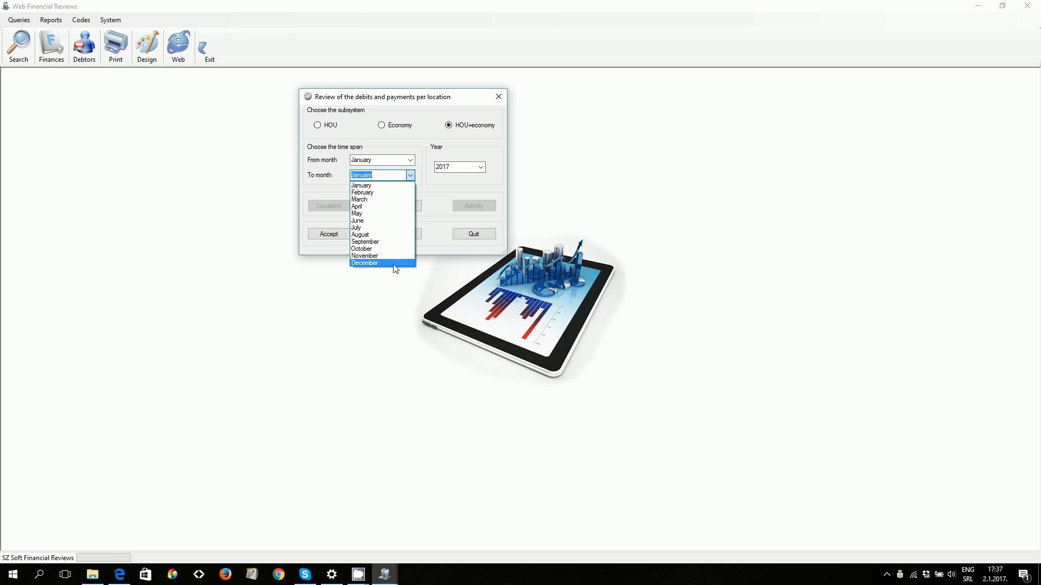
{"action": "left_click", "coordinate": [396, 264]}
{"action": "left_click", "coordinate": [480, 167]}
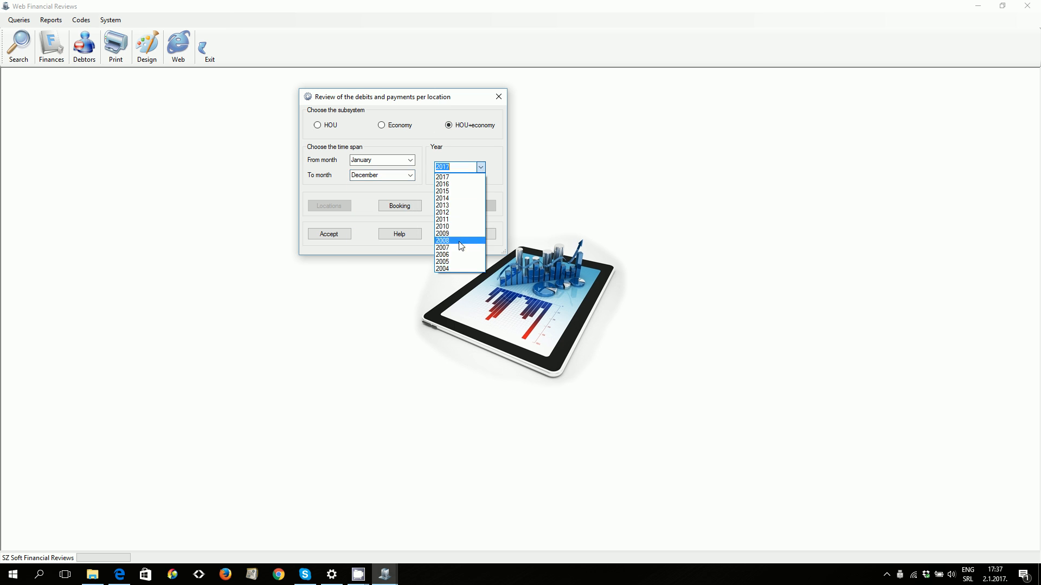
{"action": "left_click", "coordinate": [458, 247]}
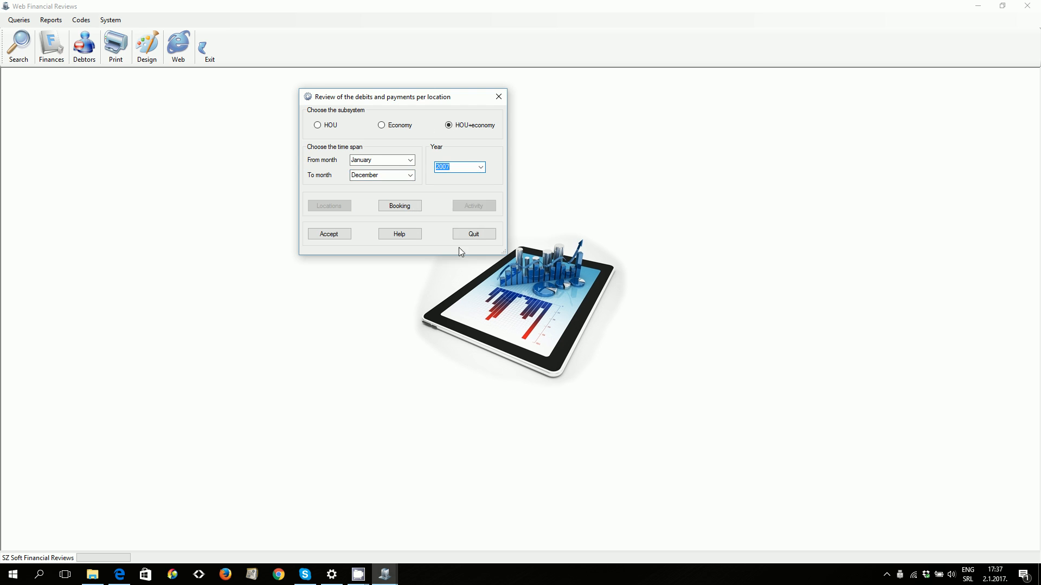
{"action": "left_click", "coordinate": [329, 235]}
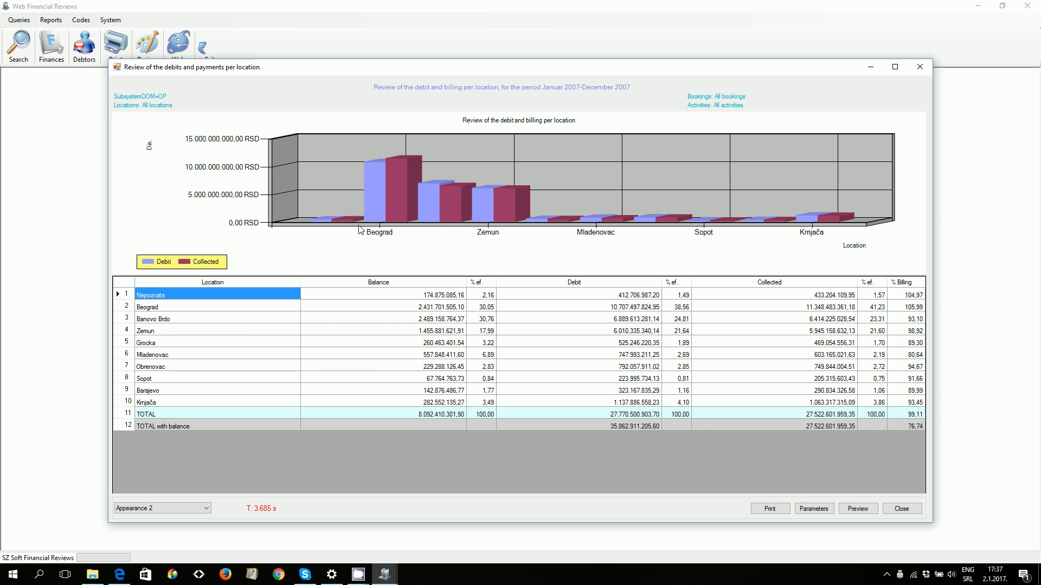
Step: Examine the debit and collected amounts in the per-location report and close it
{"action": "left_click", "coordinate": [208, 510]}
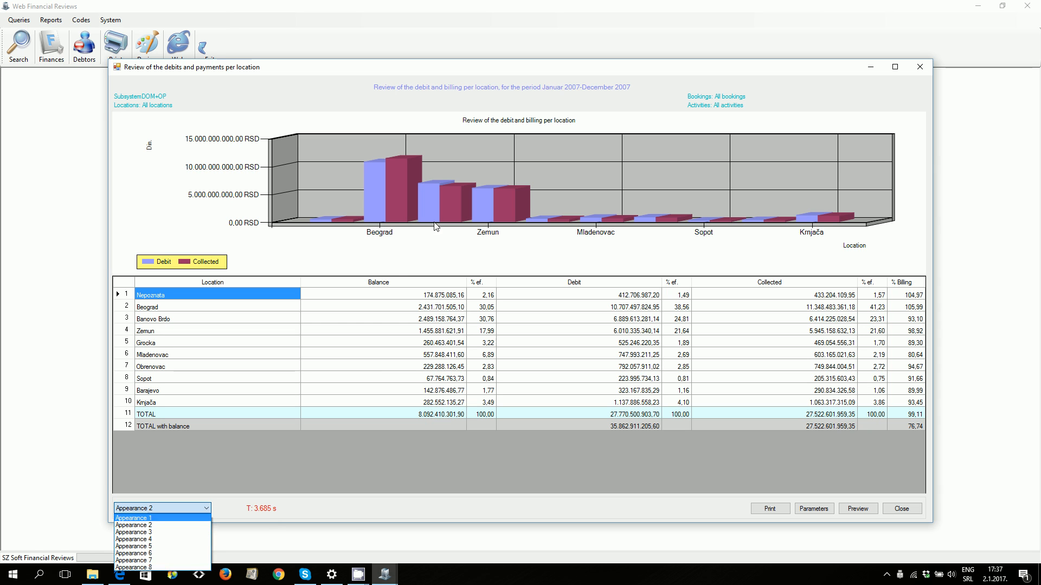
{"action": "left_click", "coordinate": [434, 252]}
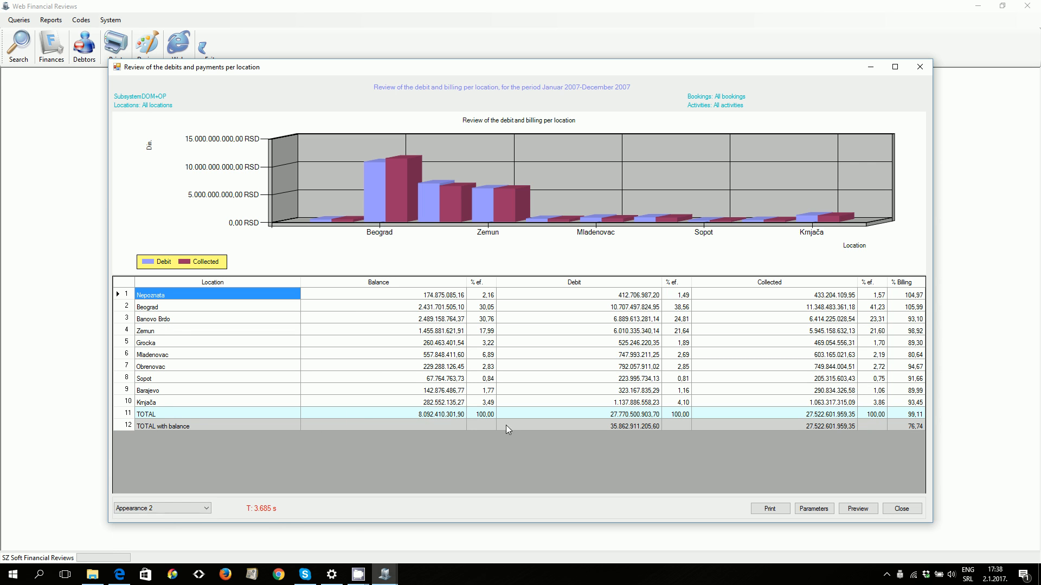
{"action": "left_click", "coordinate": [906, 511]}
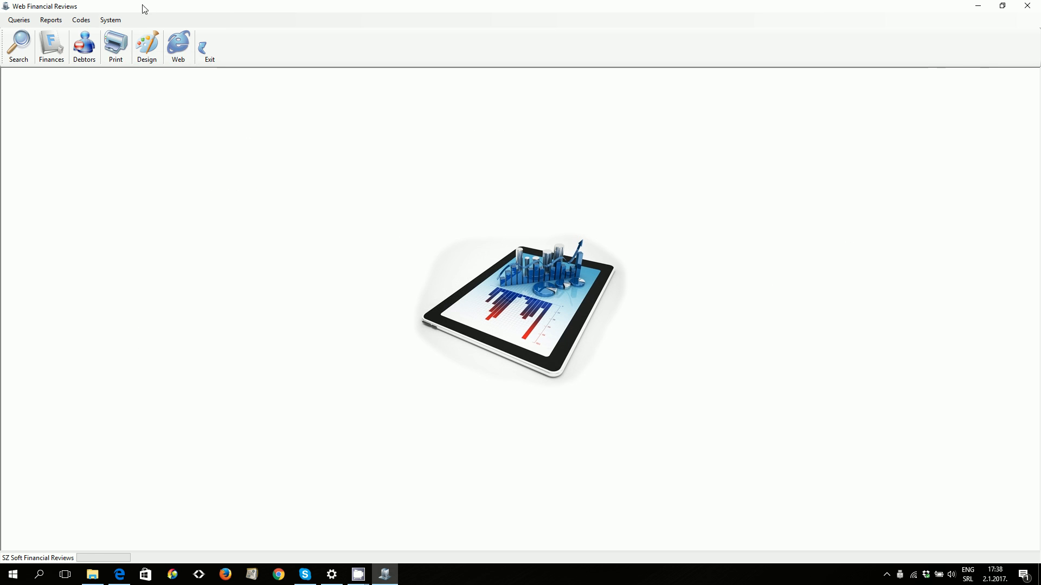
Step: Generate the collectibility per age structure of the debt report for HOU+economy at 31.12.2007, review it and close it
{"action": "left_click", "coordinate": [59, 22]}
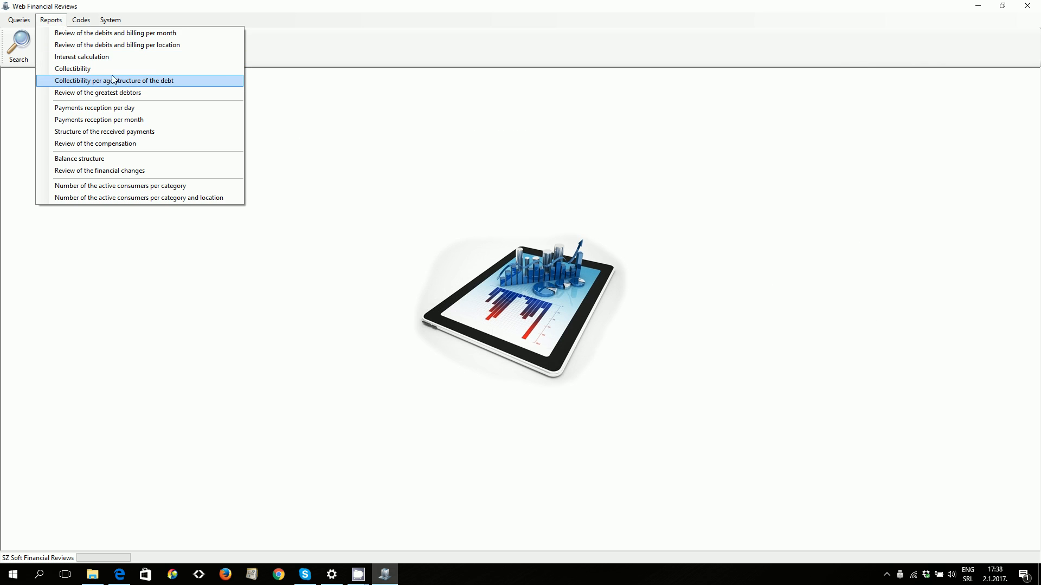
{"action": "left_click", "coordinate": [161, 83]}
{"action": "left_click_drag", "start_coordinate": [210, 97], "coordinate": [409, 92]}
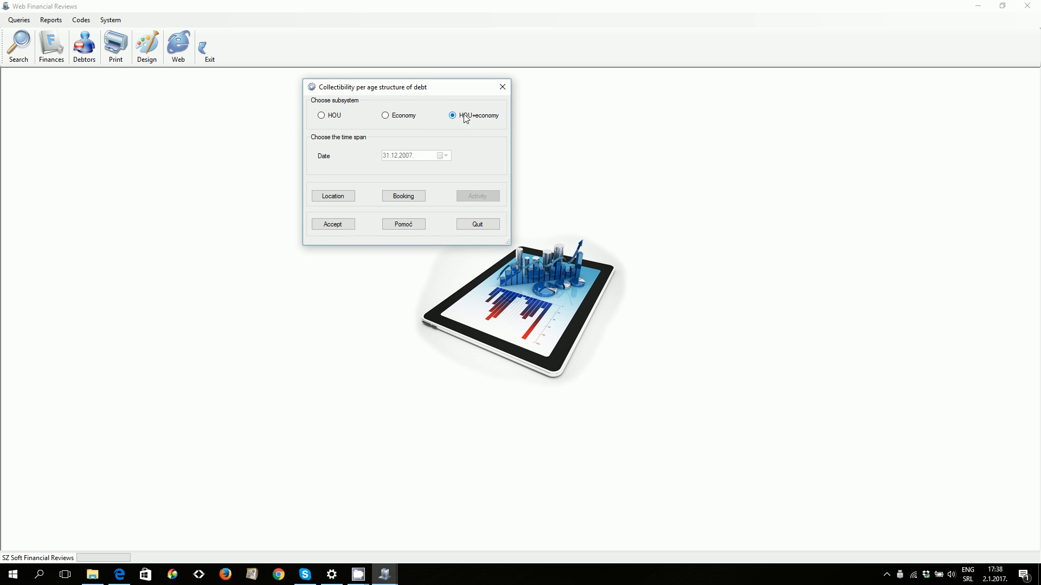
{"action": "left_click", "coordinate": [387, 118]}
{"action": "left_click", "coordinate": [320, 116]}
{"action": "left_click", "coordinate": [332, 225]}
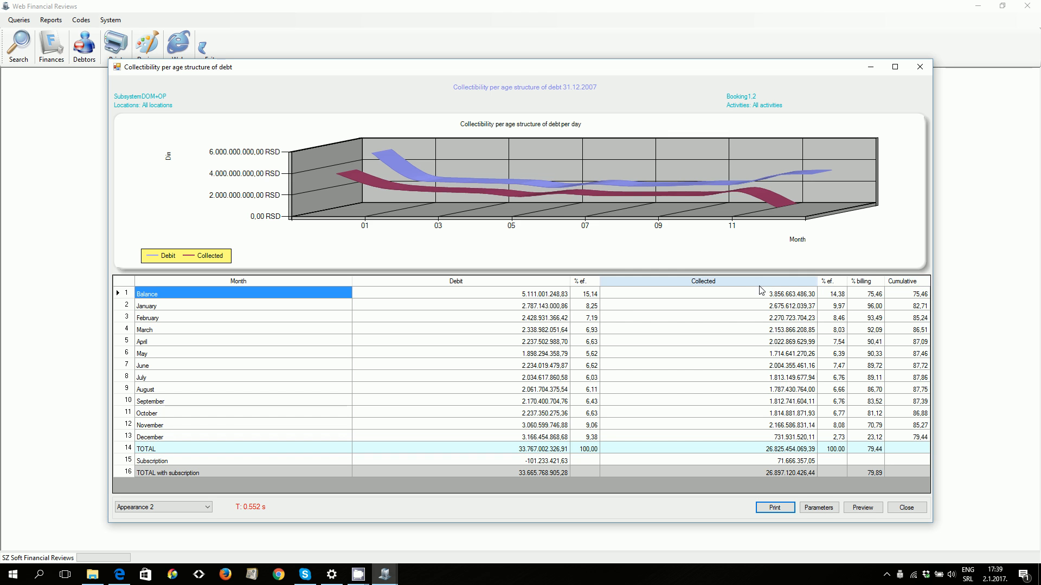
{"action": "left_click", "coordinate": [896, 511]}
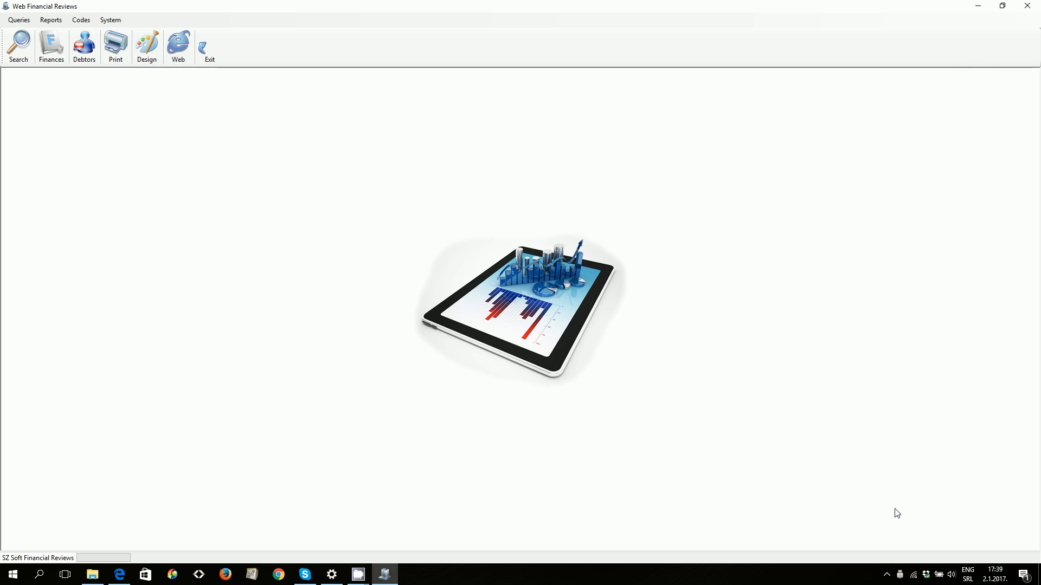
Step: Generate the calculated interest report for HOU+economy from January to December 2007, review it and close it
{"action": "left_click", "coordinate": [58, 22]}
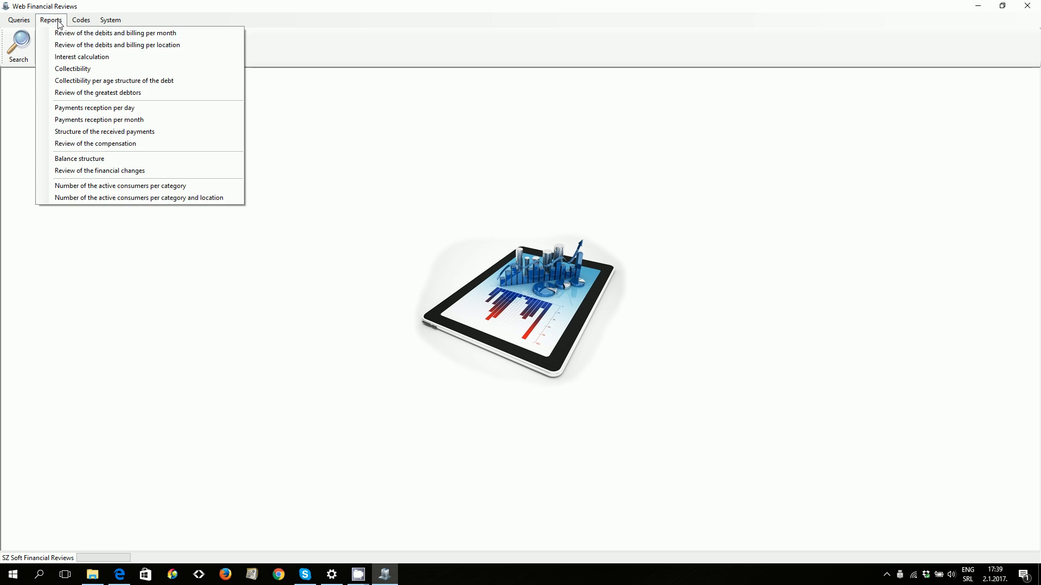
{"action": "left_click", "coordinate": [137, 56]}
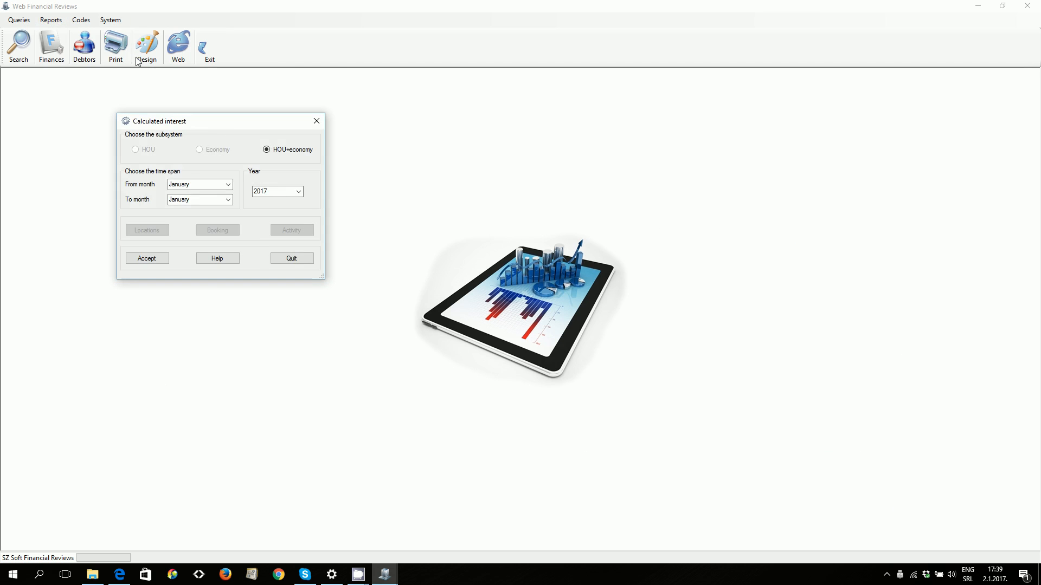
{"action": "left_click_drag", "start_coordinate": [230, 125], "coordinate": [395, 86]}
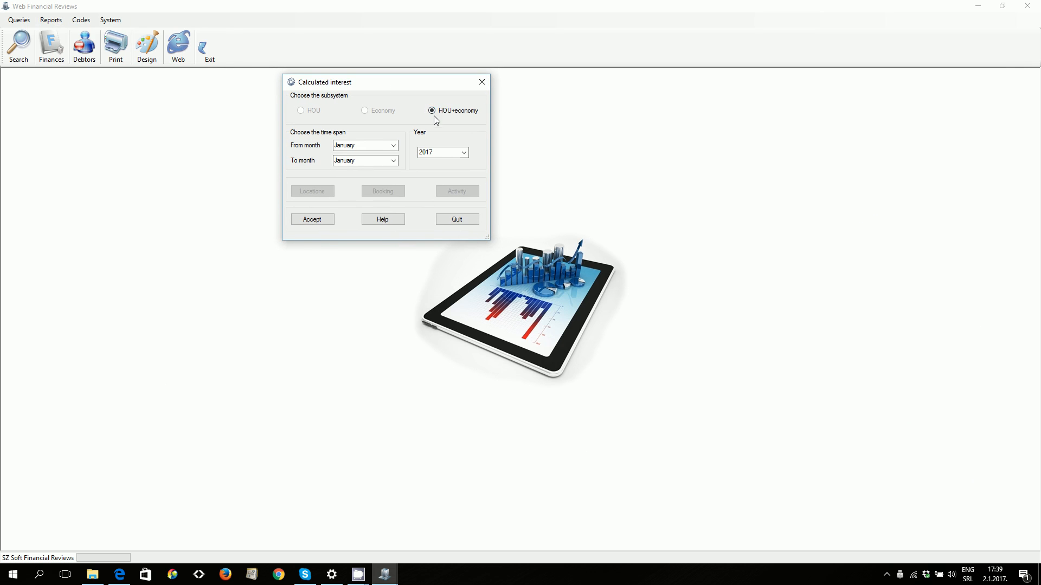
{"action": "left_click", "coordinate": [466, 158]}
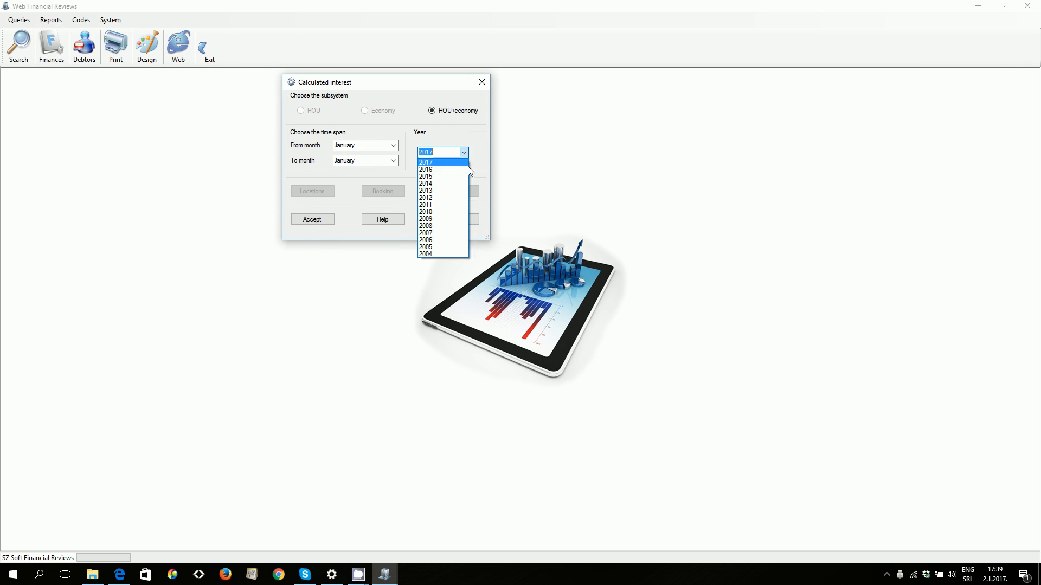
{"action": "left_click", "coordinate": [460, 230]}
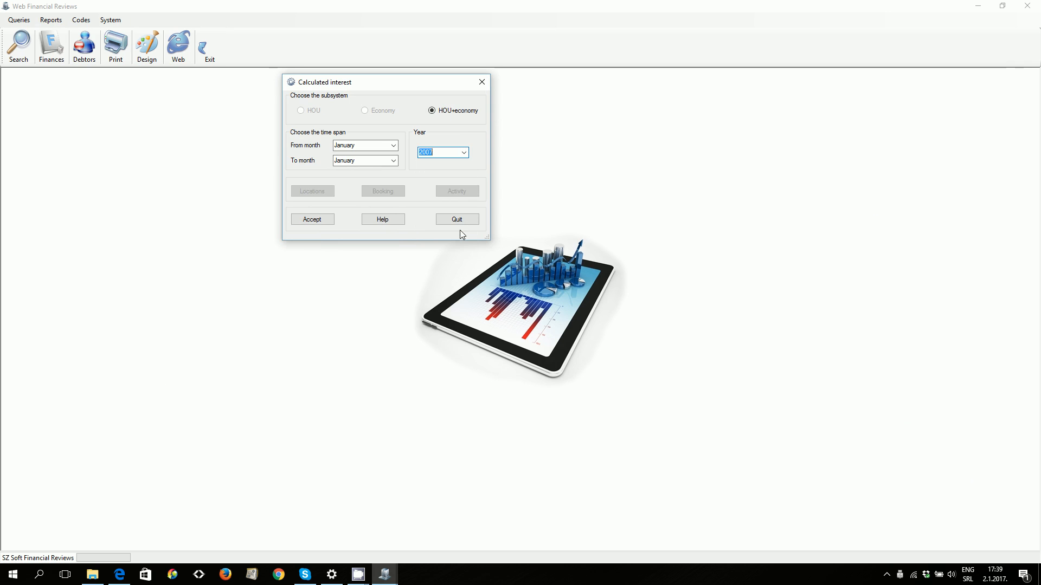
{"action": "left_click", "coordinate": [394, 162]}
{"action": "left_click", "coordinate": [387, 249]}
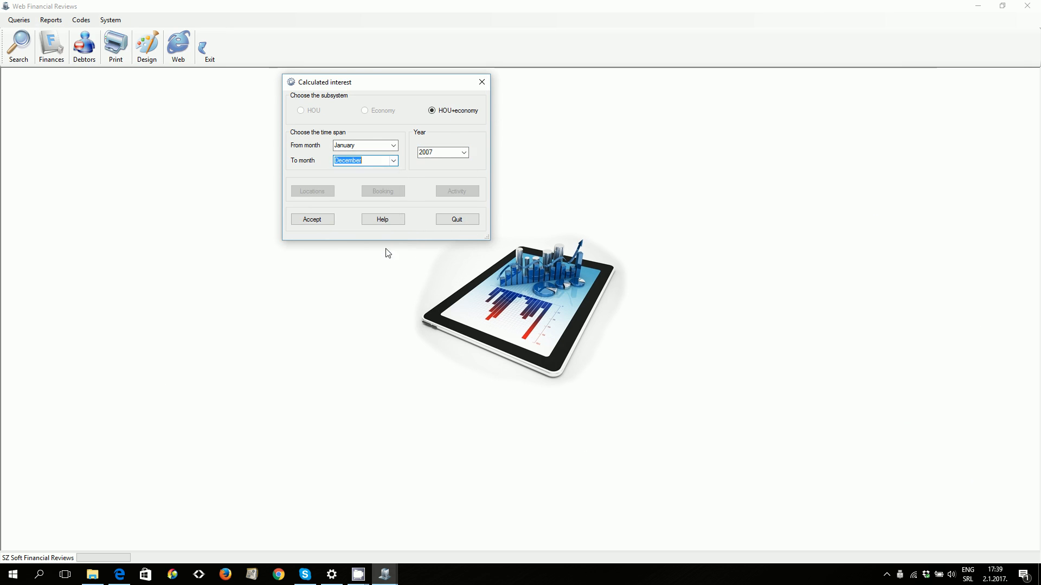
{"action": "left_click", "coordinate": [319, 218]}
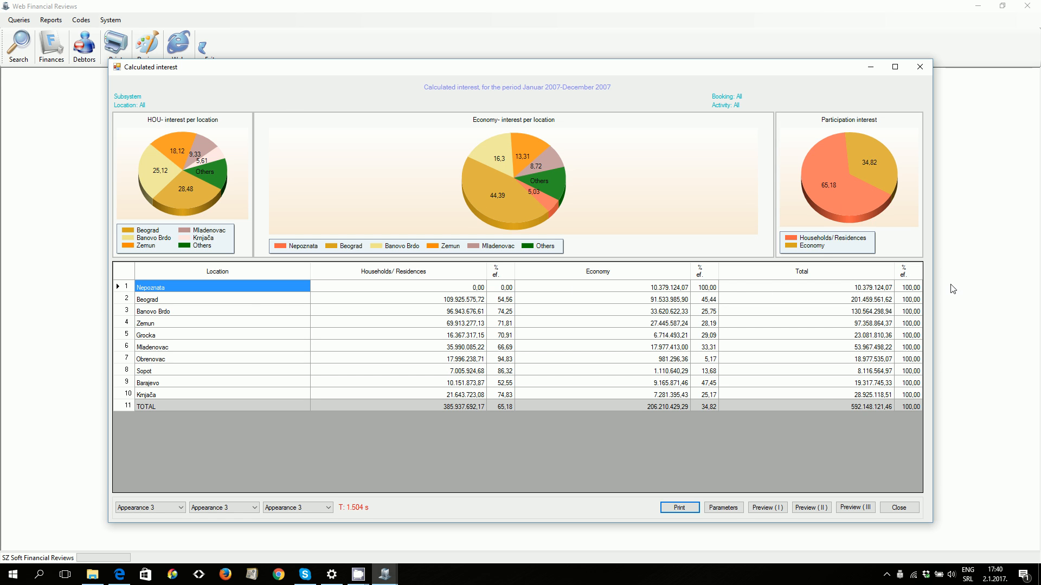
{"action": "left_click", "coordinate": [899, 508]}
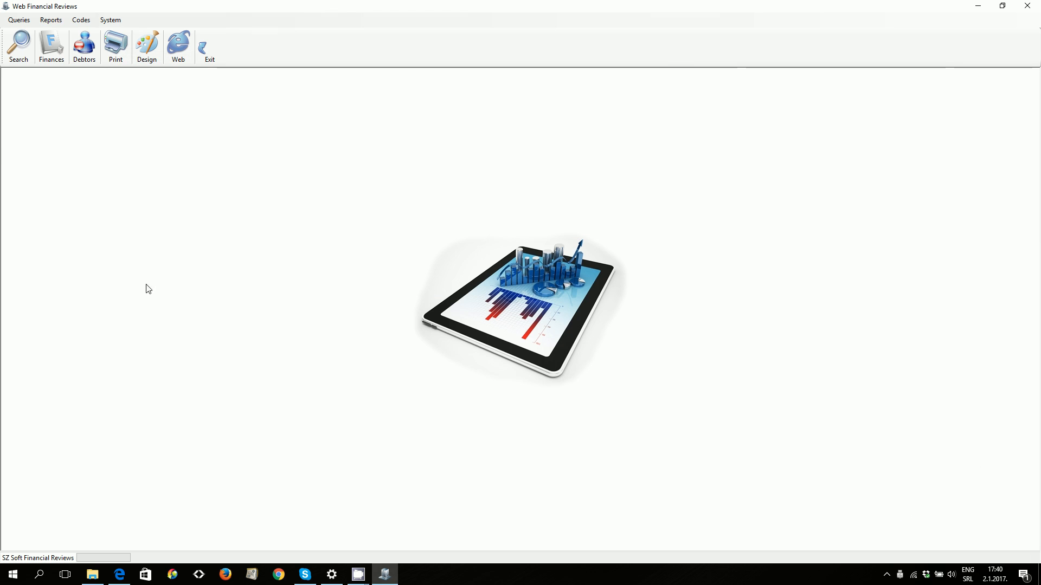
Step: Generate the payments reception per day report for HOU+economy from 16.12.2007 to 31.12.2007
{"action": "left_click", "coordinate": [45, 22]}
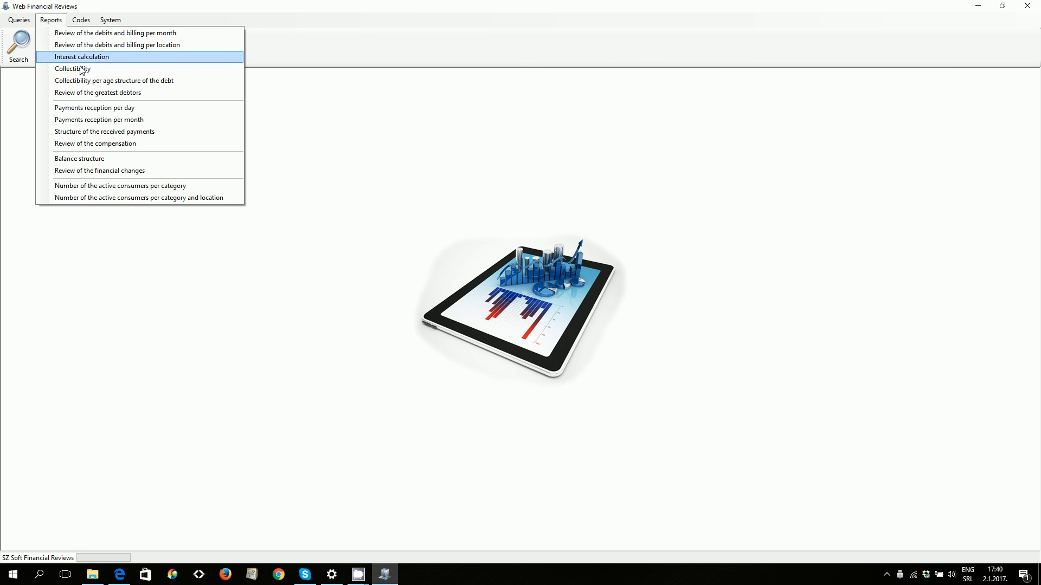
{"action": "left_click", "coordinate": [112, 110]}
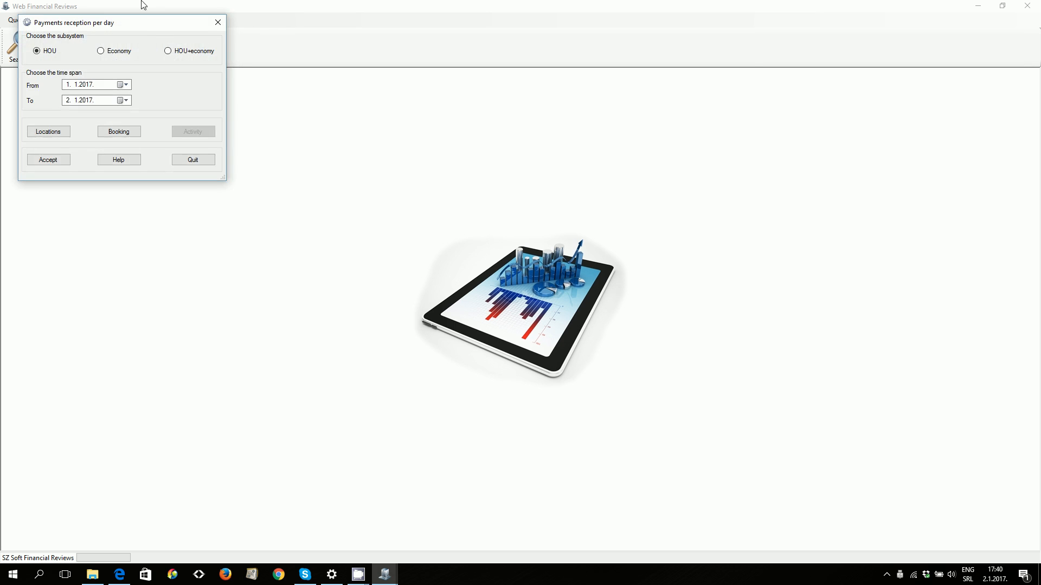
{"action": "left_click_drag", "start_coordinate": [148, 31], "coordinate": [435, 106]}
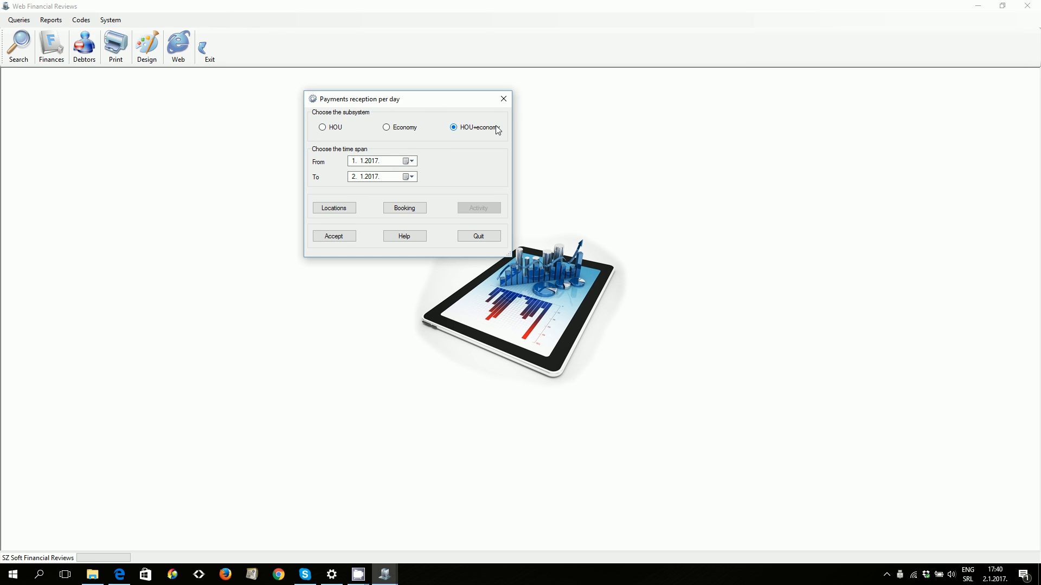
{"action": "left_click", "coordinate": [372, 162]}
{"action": "type", "text": "200"}
{"action": "left_click", "coordinate": [360, 161]}
{"action": "left_click", "coordinate": [353, 162]}
{"action": "left_click", "coordinate": [352, 177]}
{"action": "left_click", "coordinate": [363, 177]}
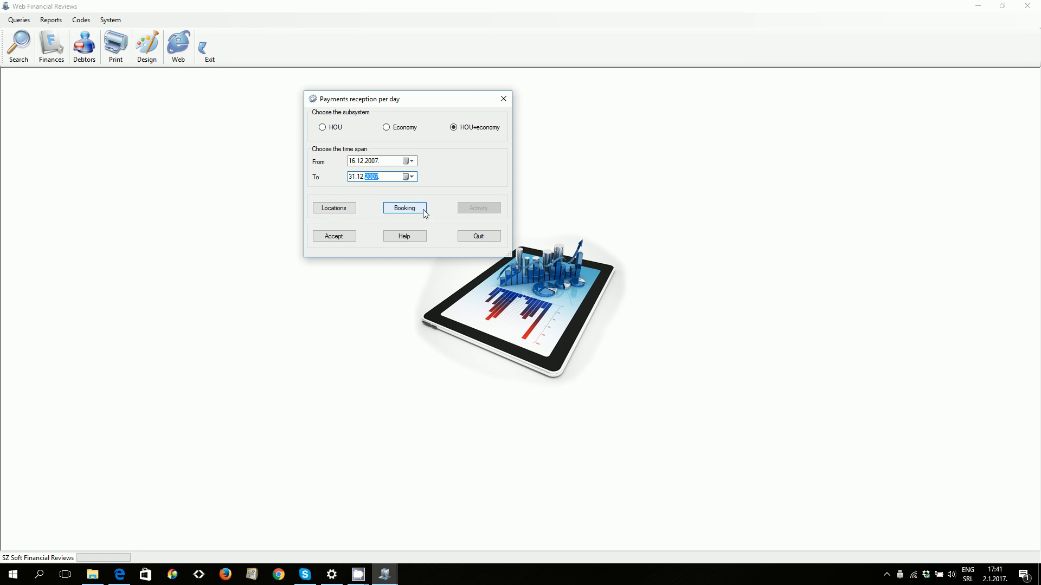
{"action": "left_click", "coordinate": [345, 239]}
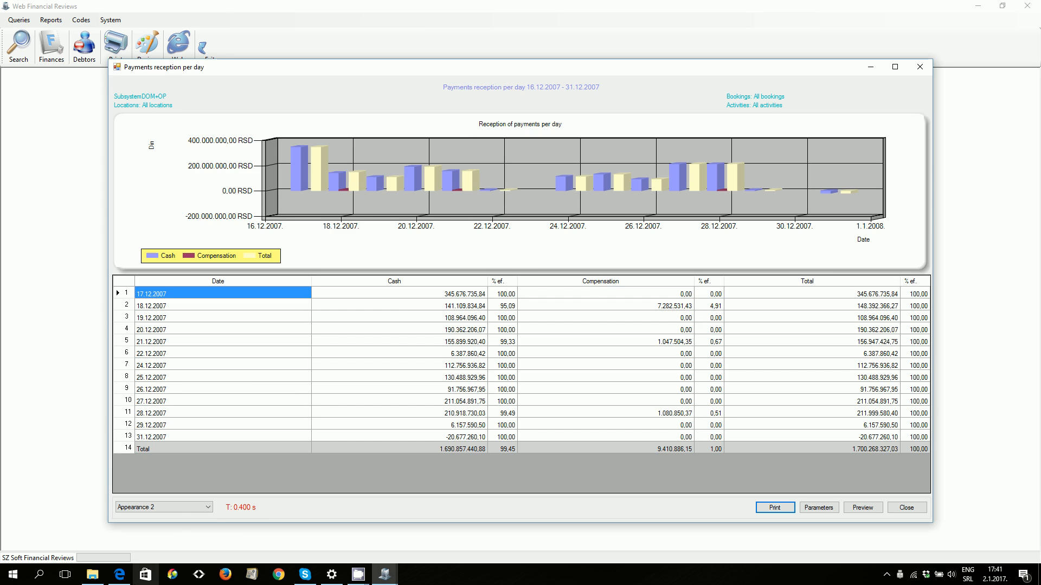
Step: View the daily payments chart in Appearance 4, return it to Appearance 2, and close the report
{"action": "left_click", "coordinate": [208, 507]}
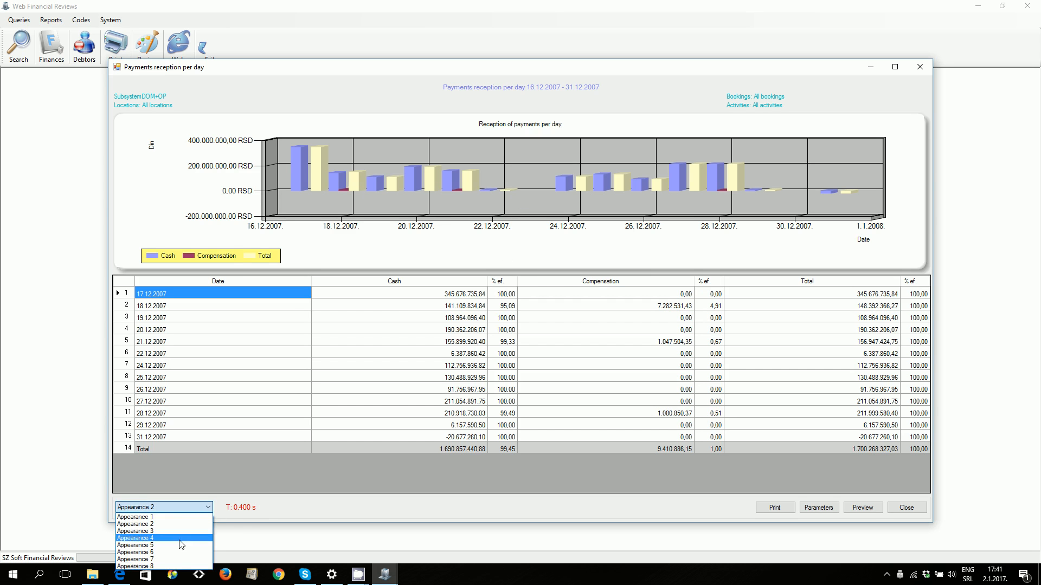
{"action": "left_click", "coordinate": [177, 538]}
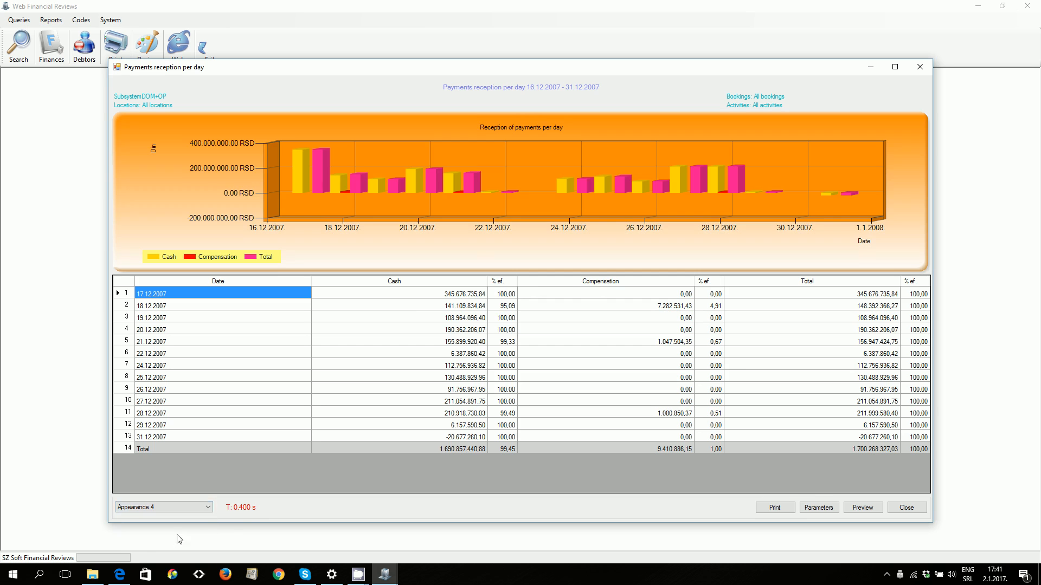
{"action": "left_click", "coordinate": [209, 508]}
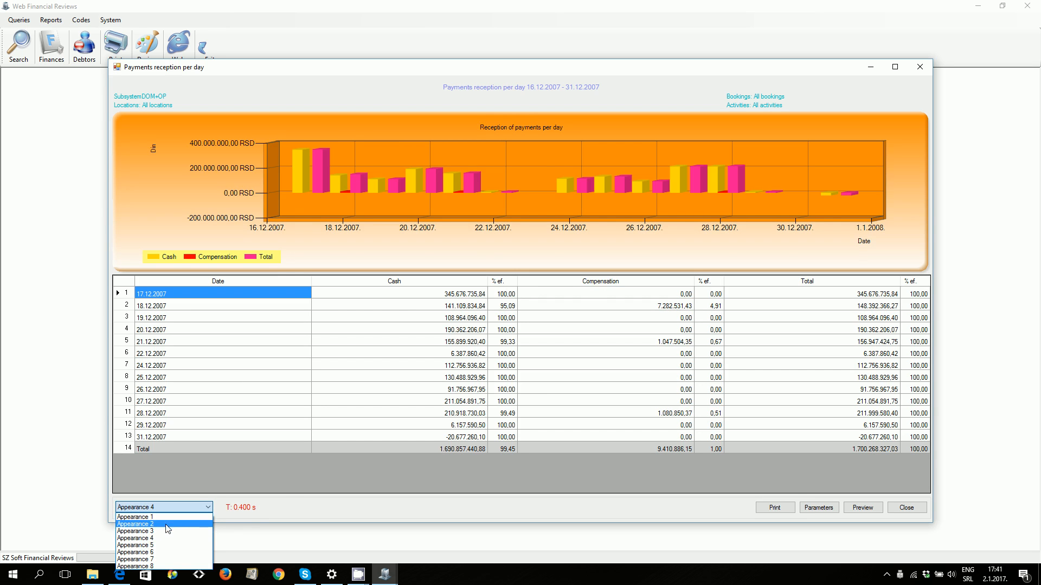
{"action": "left_click", "coordinate": [167, 526]}
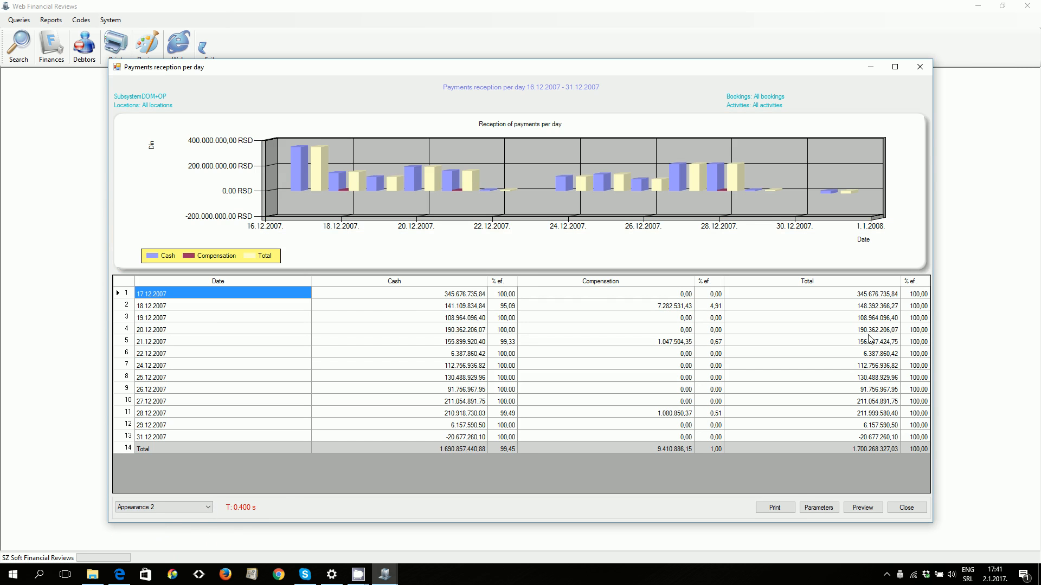
{"action": "left_click", "coordinate": [921, 512]}
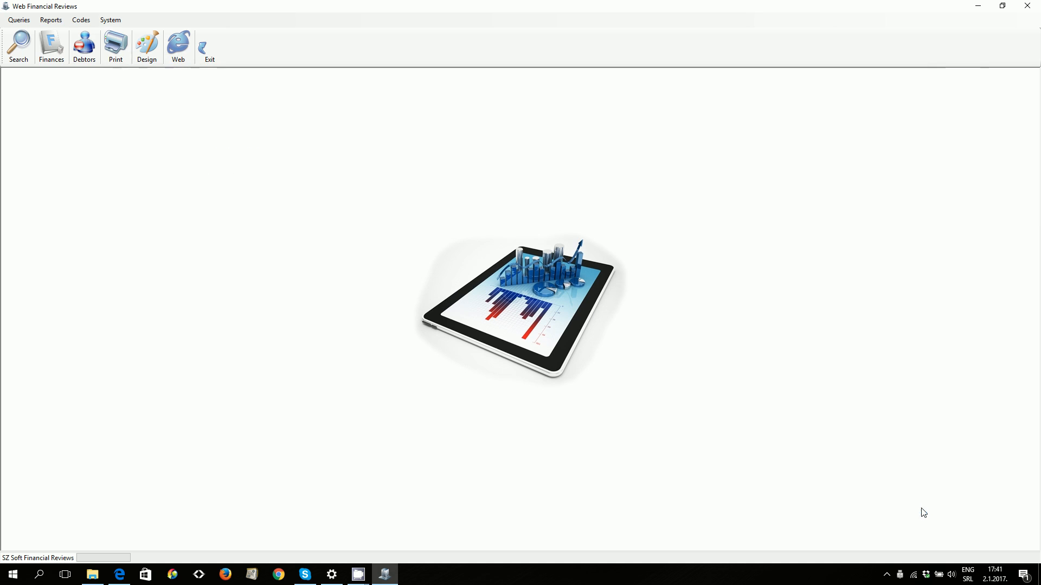
Step: Generate the payments reception per month report for HOU+economy from January to December 2007
{"action": "left_click", "coordinate": [64, 27]}
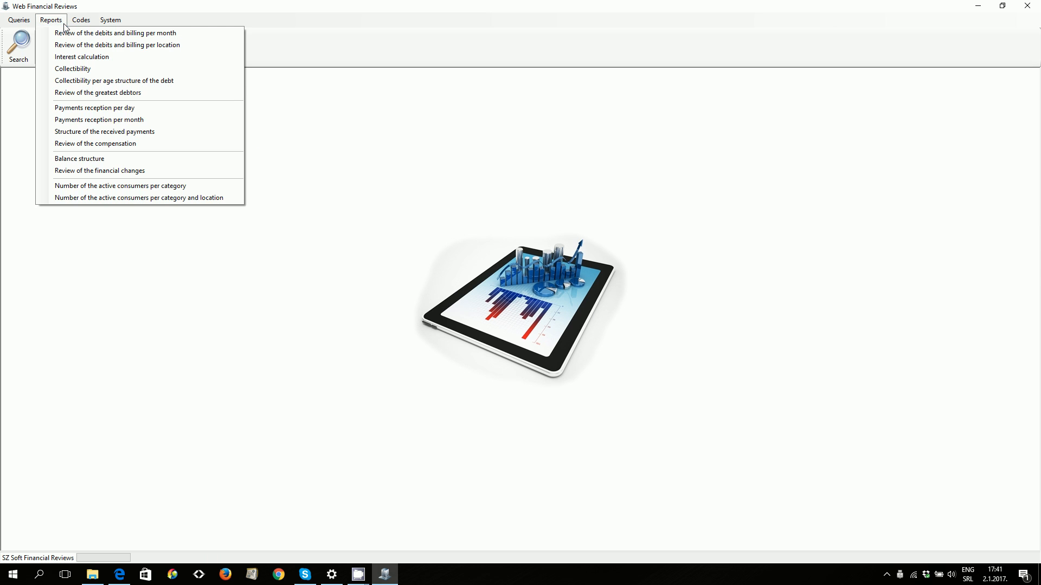
{"action": "left_click", "coordinate": [92, 123]}
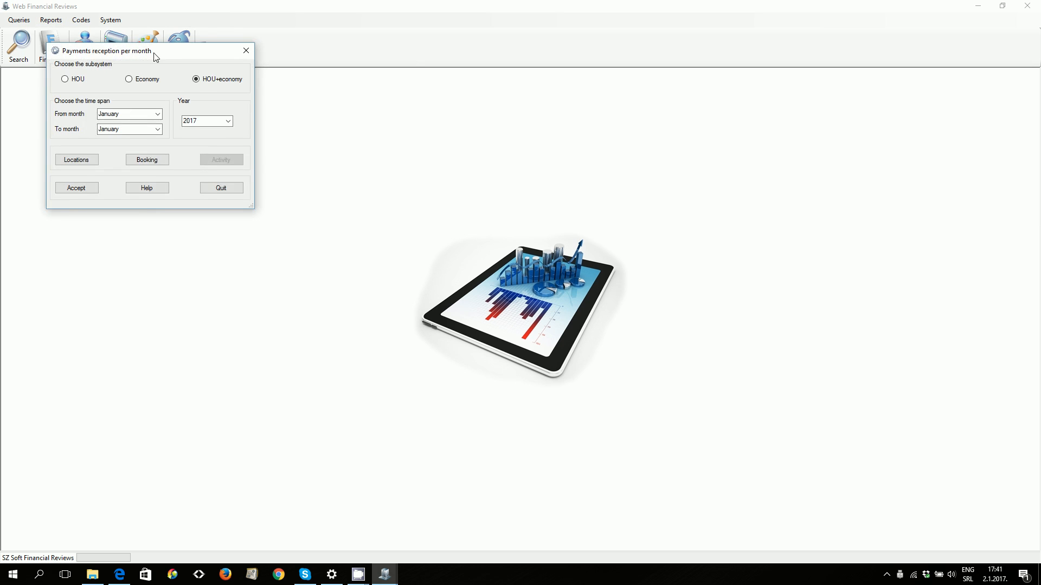
{"action": "left_click_drag", "start_coordinate": [155, 57], "coordinate": [353, 102]}
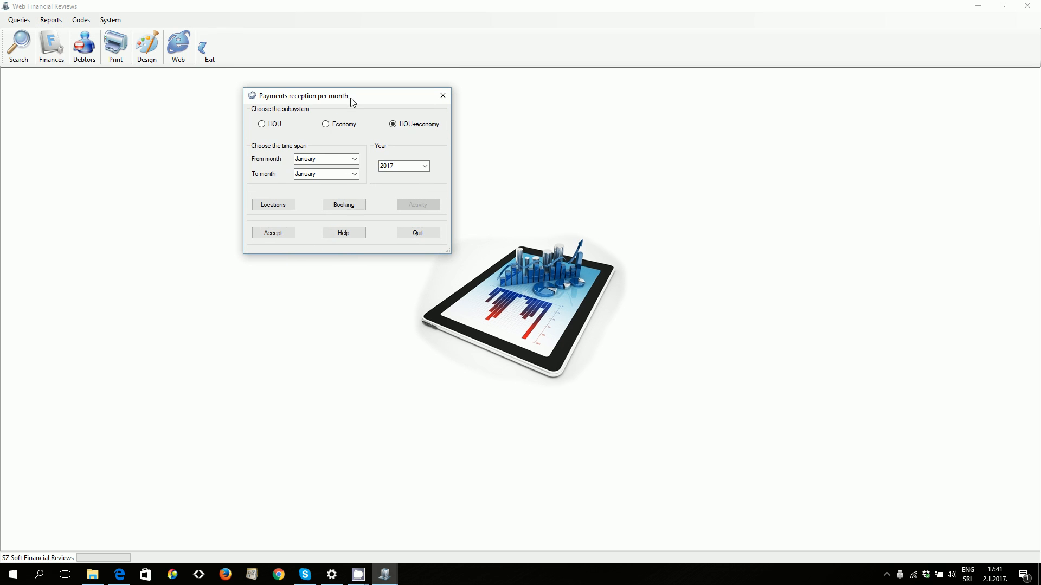
{"action": "left_click", "coordinate": [425, 167]}
{"action": "left_click", "coordinate": [414, 246]}
{"action": "left_click", "coordinate": [354, 175]}
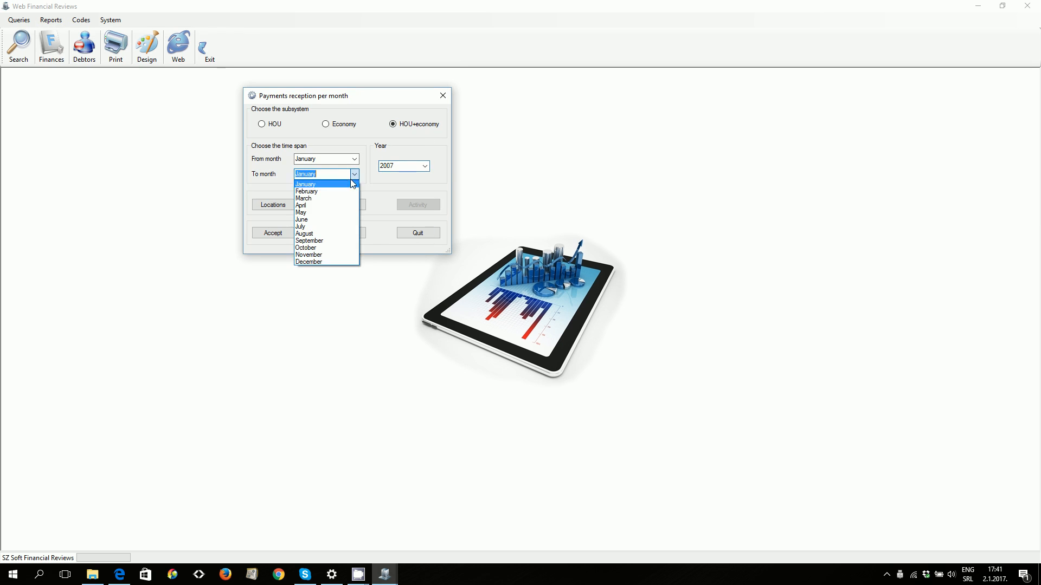
{"action": "left_click", "coordinate": [338, 262]}
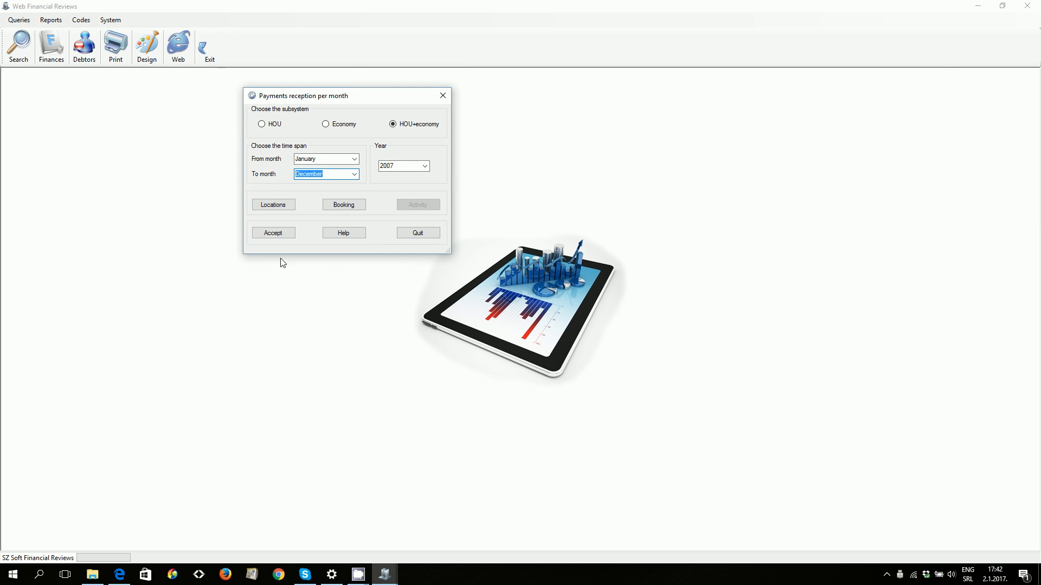
{"action": "left_click", "coordinate": [277, 233]}
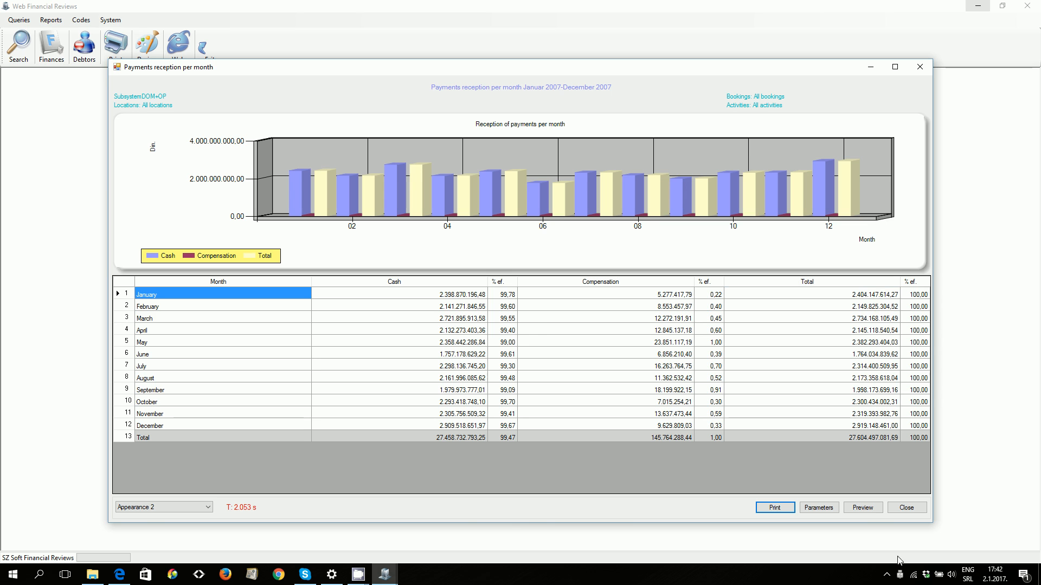
Step: Close the monthly payments report and exit the financial reviews program
{"action": "left_click", "coordinate": [905, 509]}
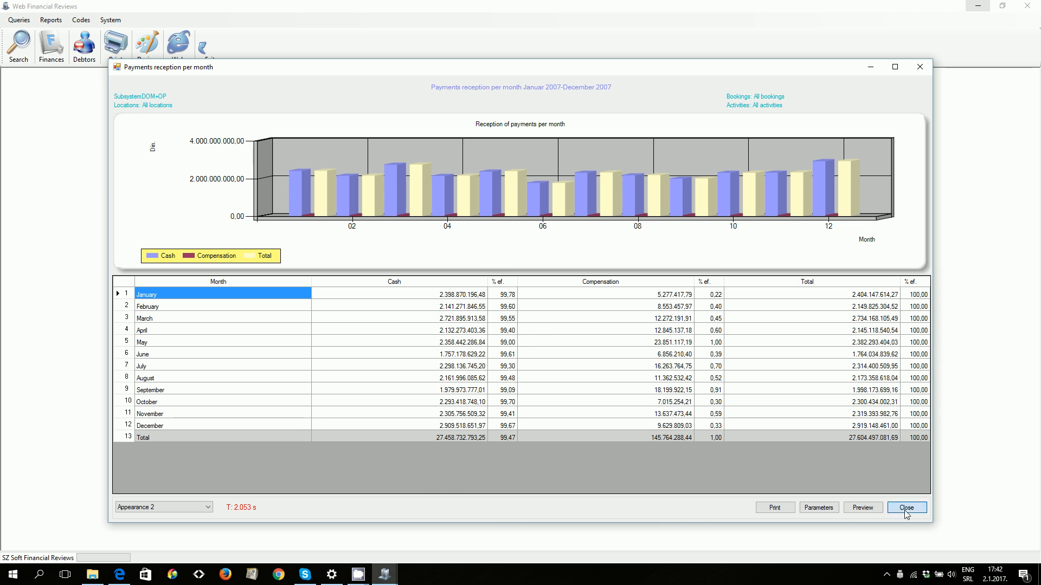
{"action": "left_click", "coordinate": [204, 53]}
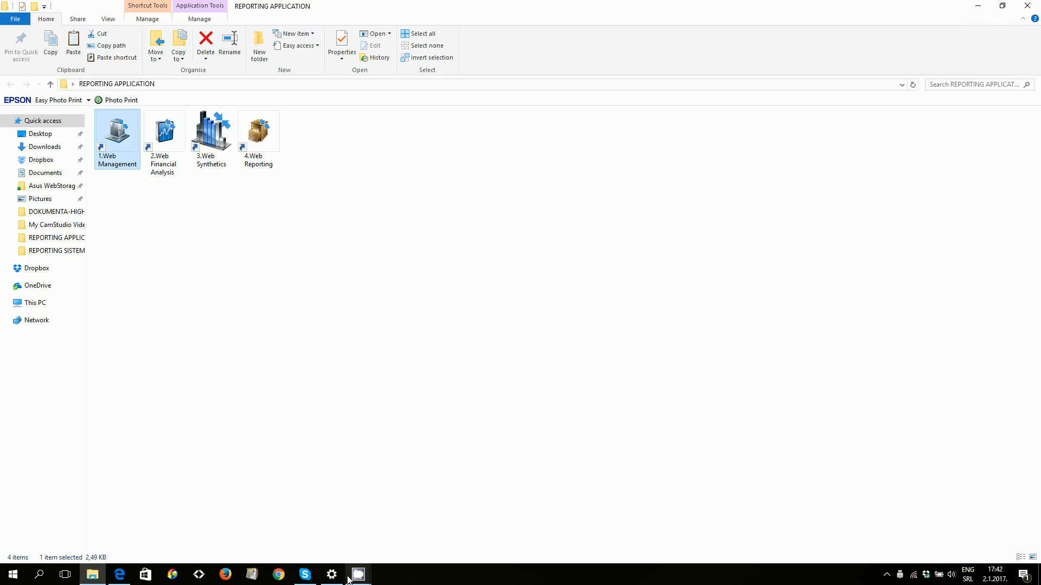
{"action": "mouse_move", "coordinate": [358, 580]}
{"action": "left_click", "coordinate": [305, 511]}
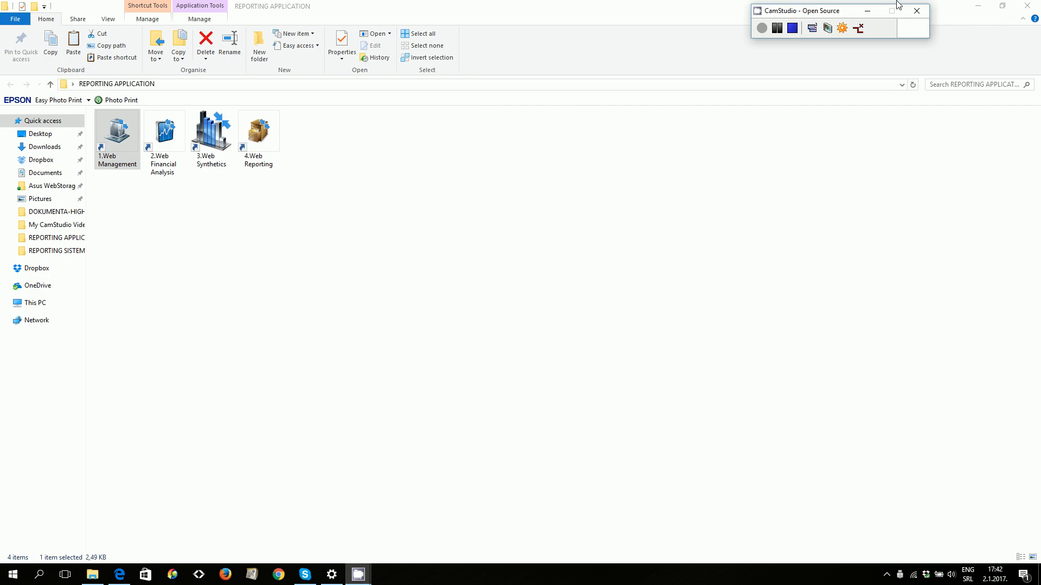